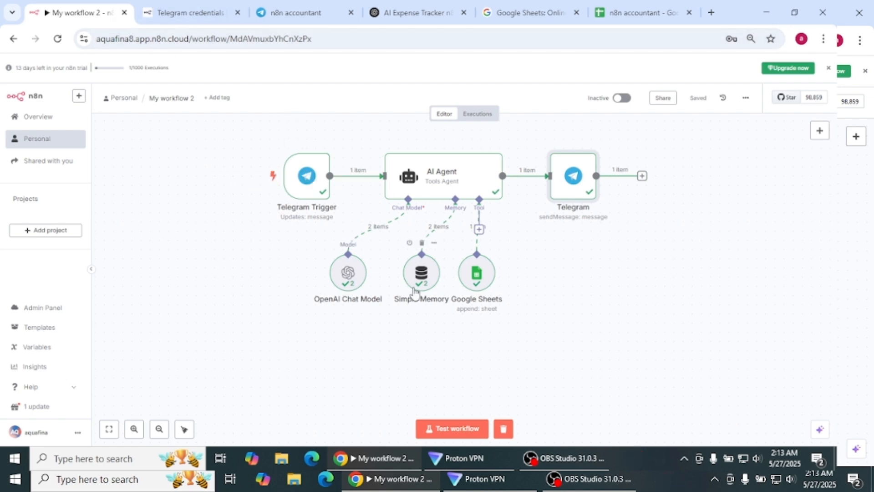
Move the Google Sheets node away from Simple Memory so their labels have space between them, and save the workflow
left_click(475, 287)
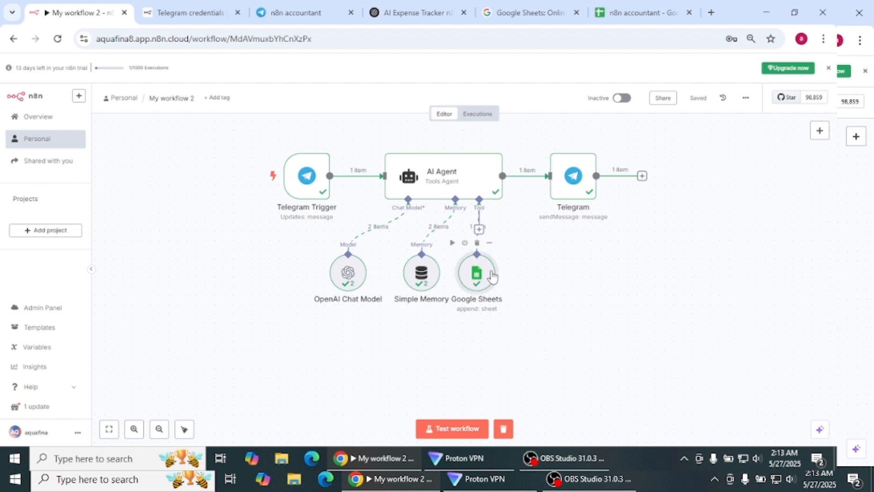
left_click_drag(485, 274, 512, 272)
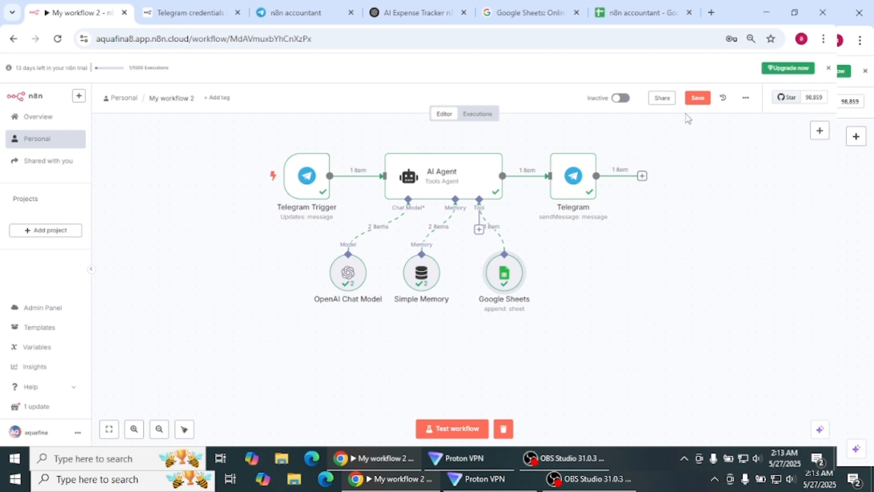
left_click(695, 101)
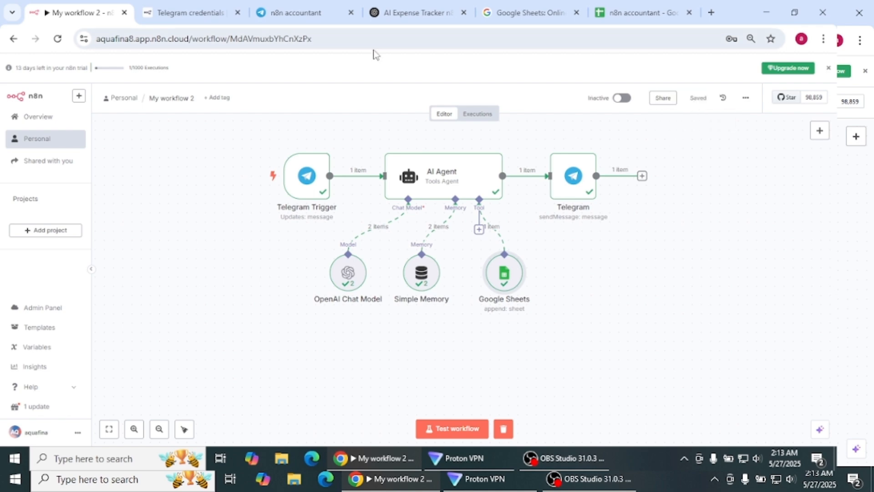
Review the expense conversation in the Telegram n8n accountant chat and the rows in the n8n accountant Google Sheet, and return to the workflow
mouse_move(312, 181)
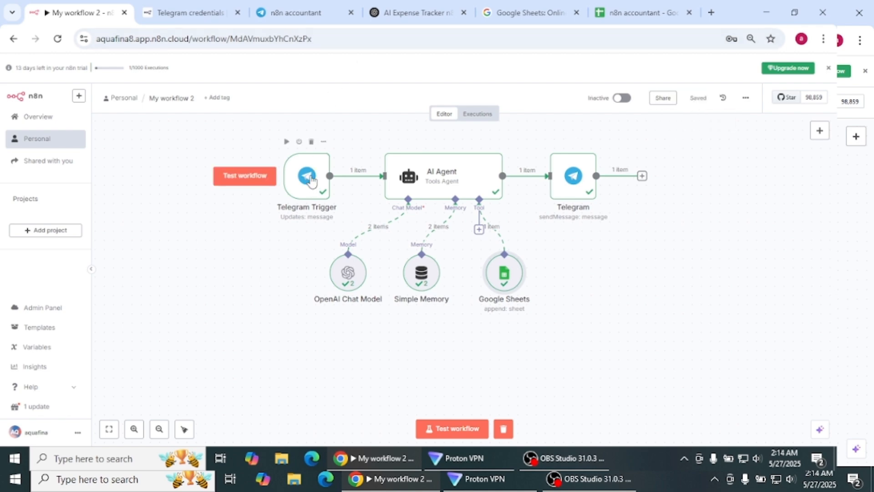
left_click(311, 20)
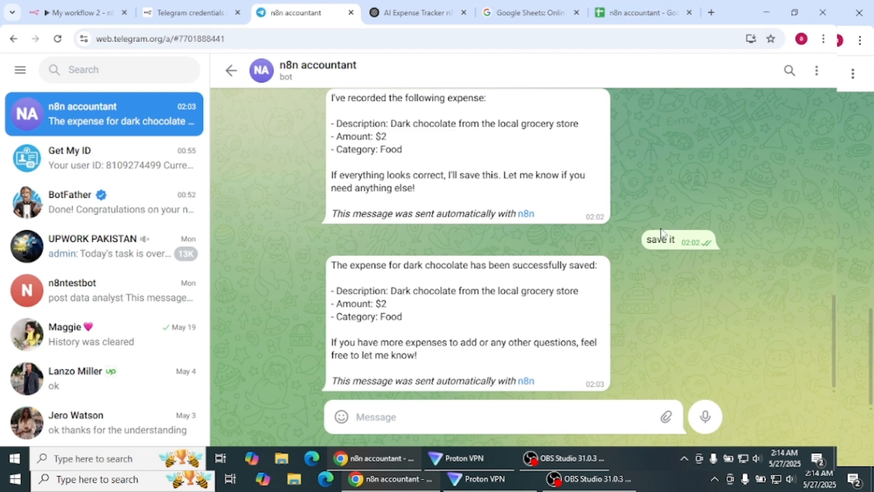
left_click(629, 12)
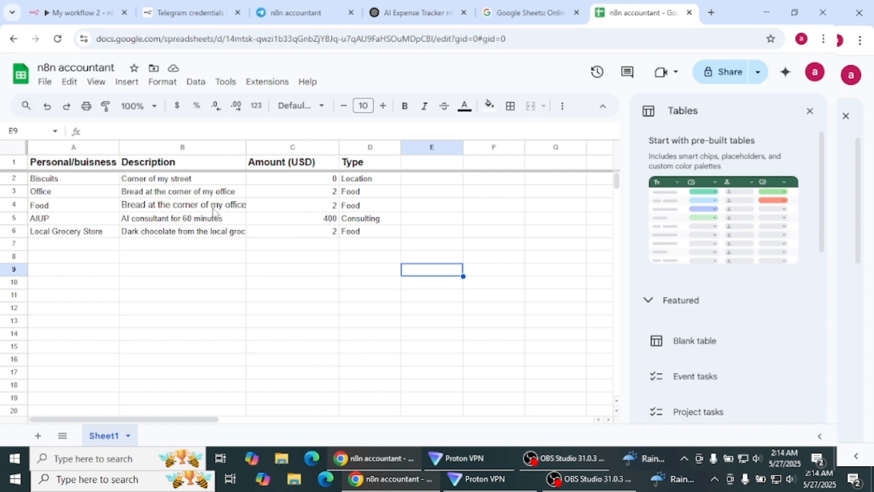
left_click(77, 12)
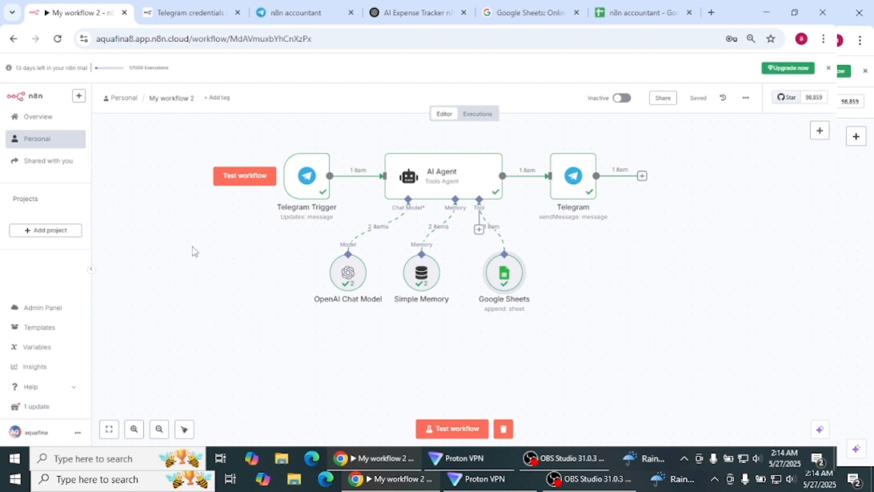
Create a new workflow from the overview and add a Telegram trigger of the type On message
left_click(58, 117)
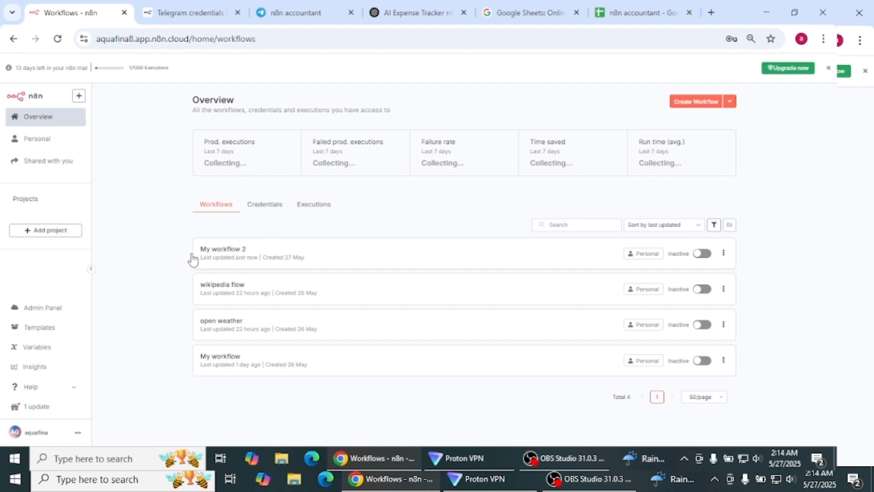
left_click(686, 105)
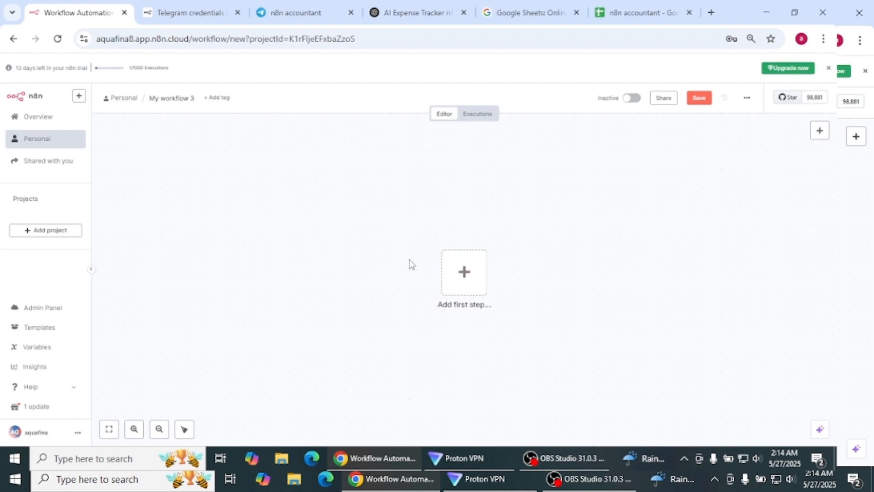
left_click_drag(463, 269, 339, 235)
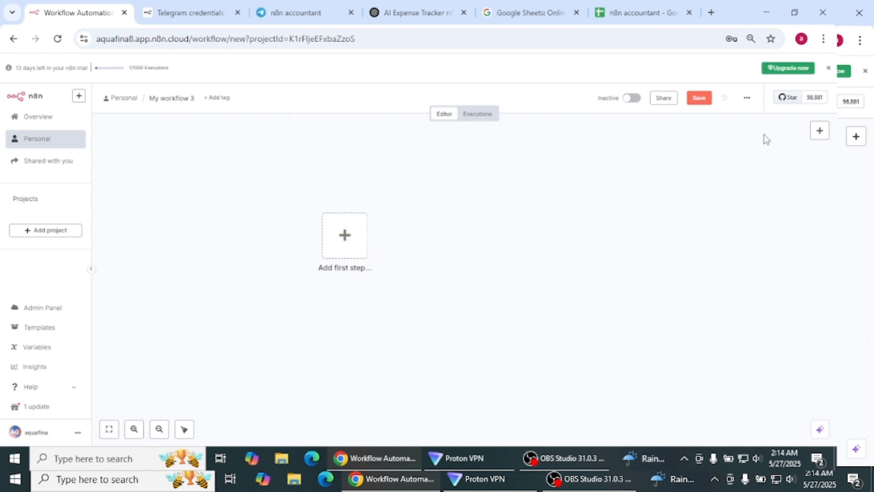
left_click(820, 131)
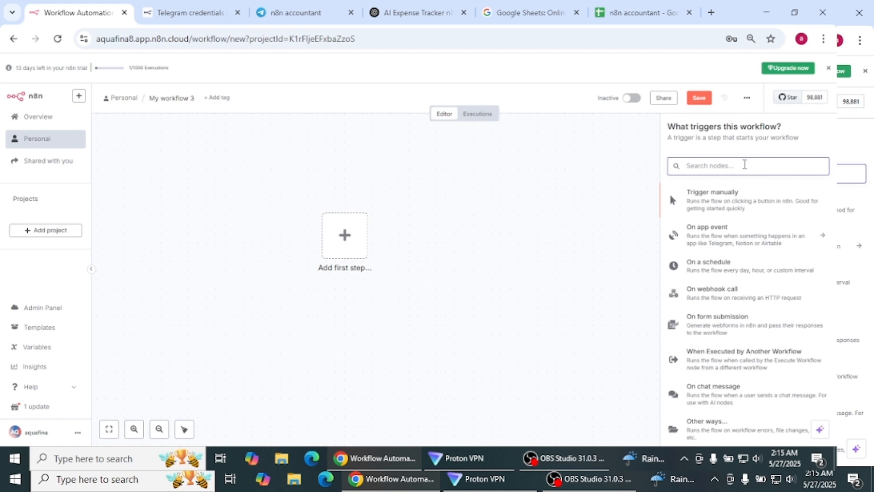
type("tele")
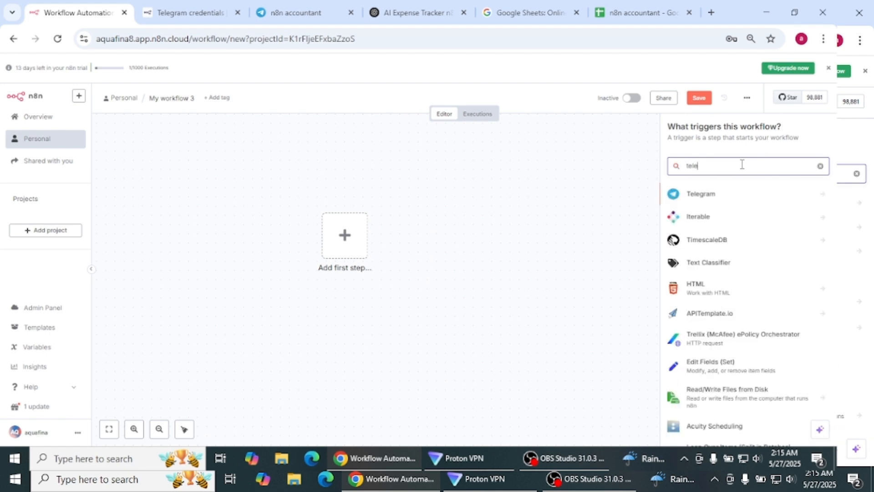
left_click(709, 194)
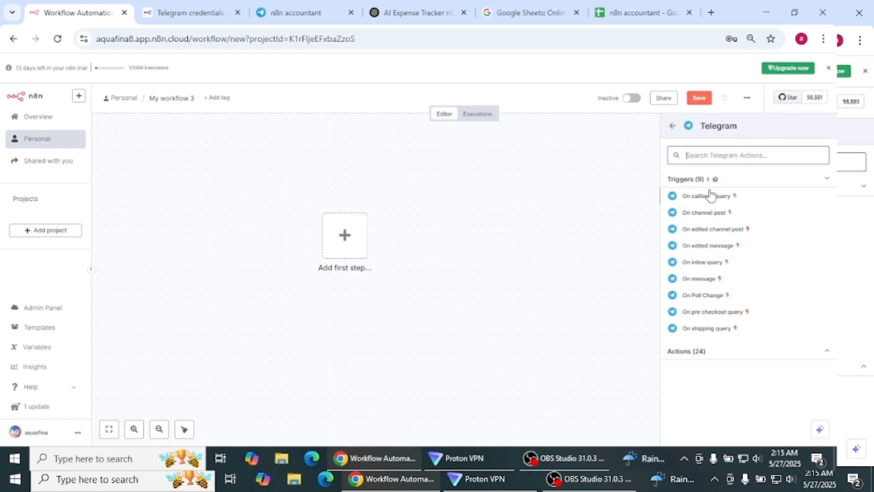
left_click(699, 279)
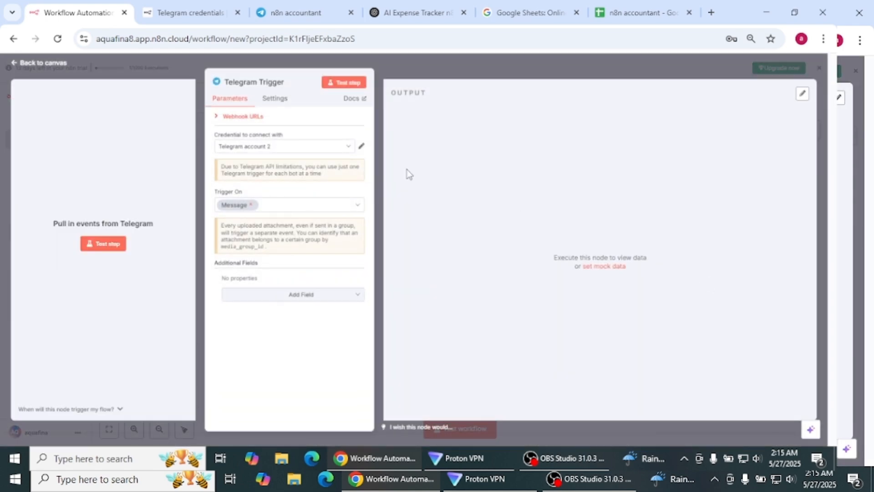
Check the bot's access token message in Telegram's BotFather chat and keep Telegram account 2 as the trigger's credential in n8n
left_click(347, 152)
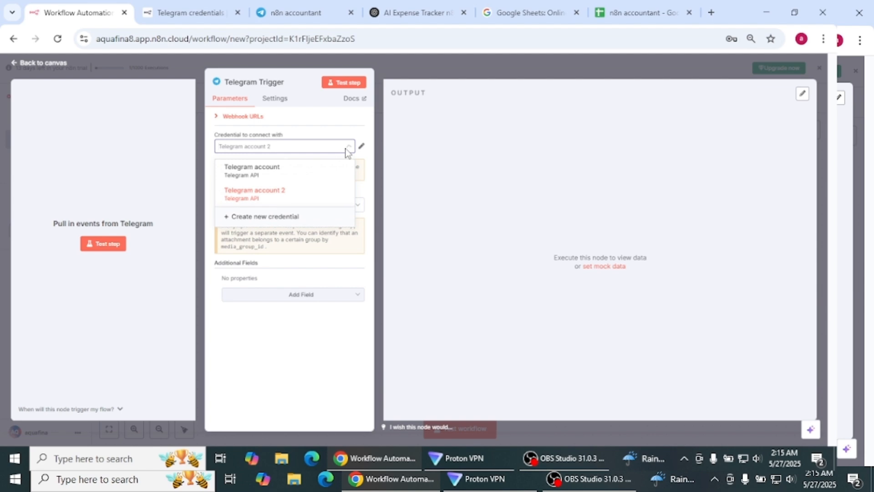
left_click(298, 199)
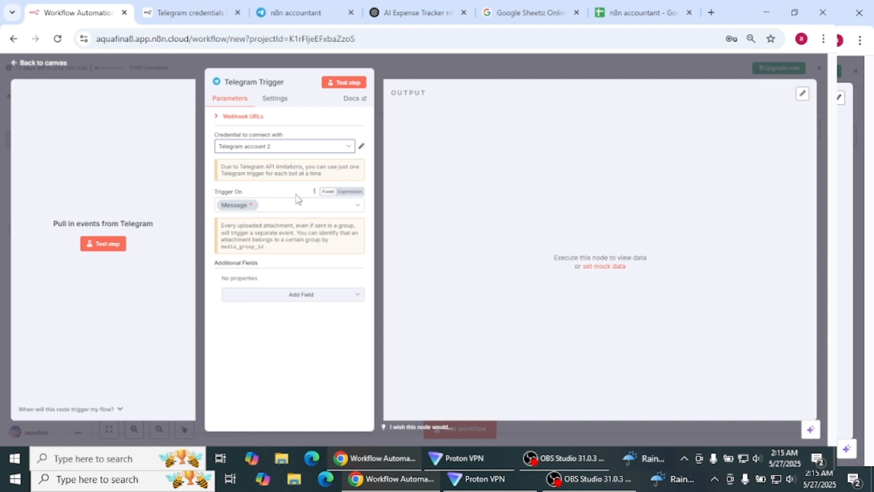
left_click(305, 18)
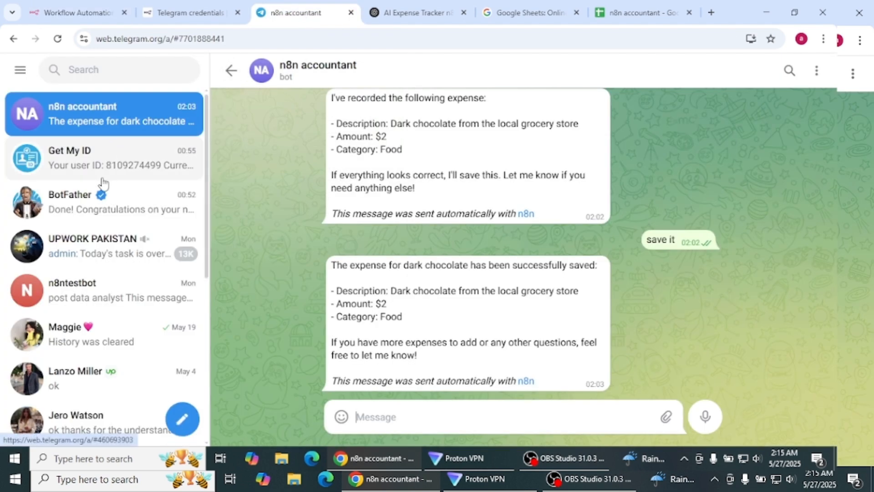
left_click(98, 201)
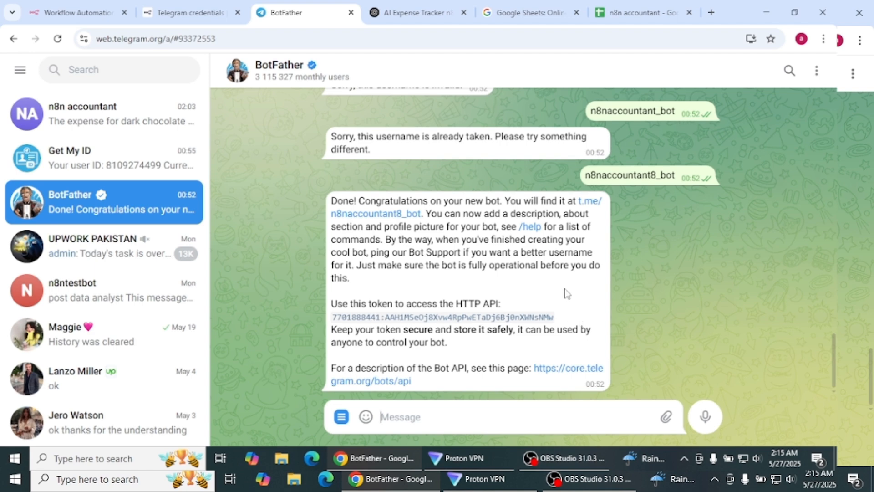
left_click(105, 15)
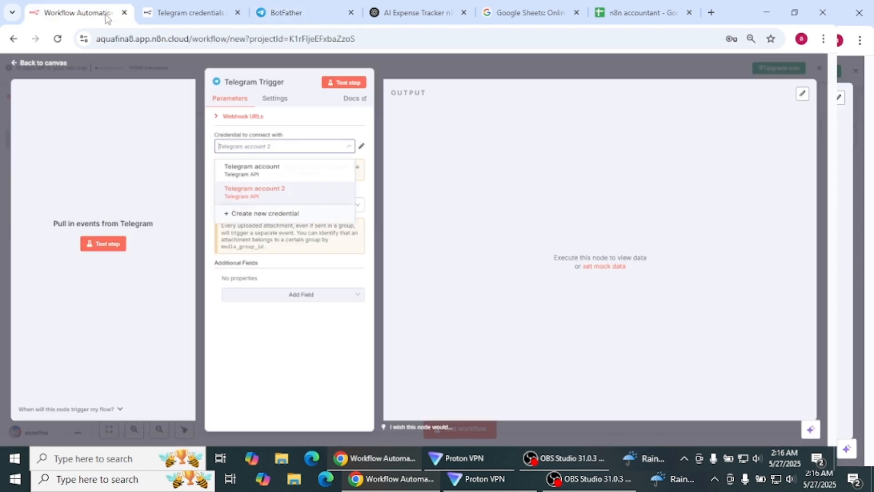
left_click(272, 196)
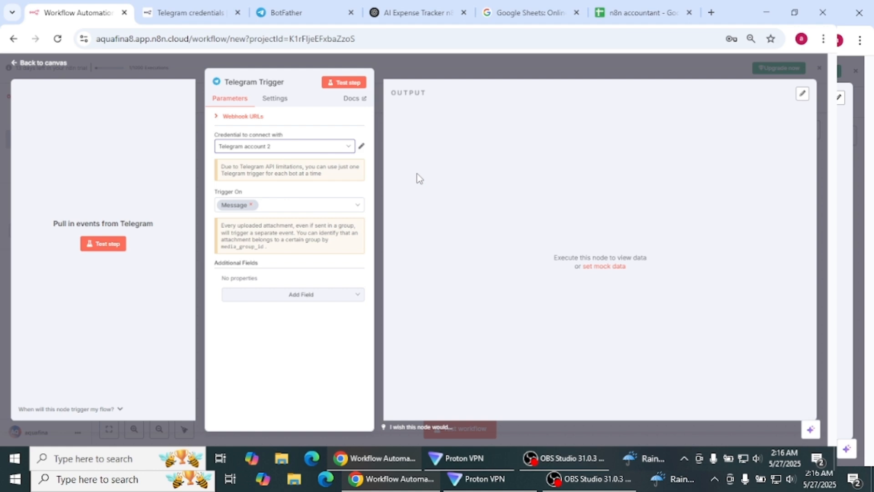
left_click(353, 89)
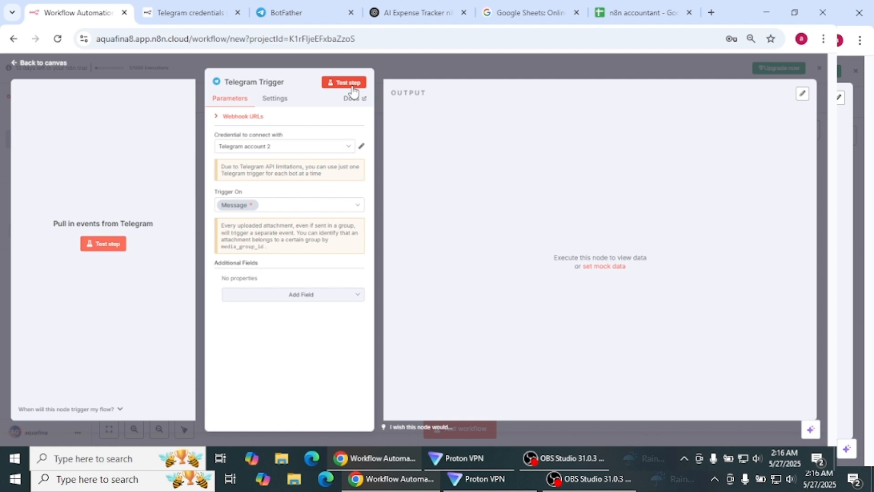
left_click(112, 246)
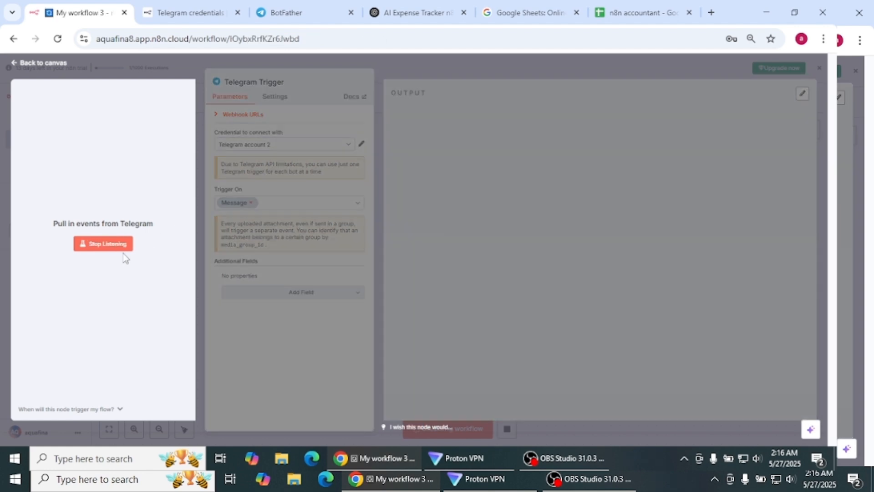
left_click(108, 242)
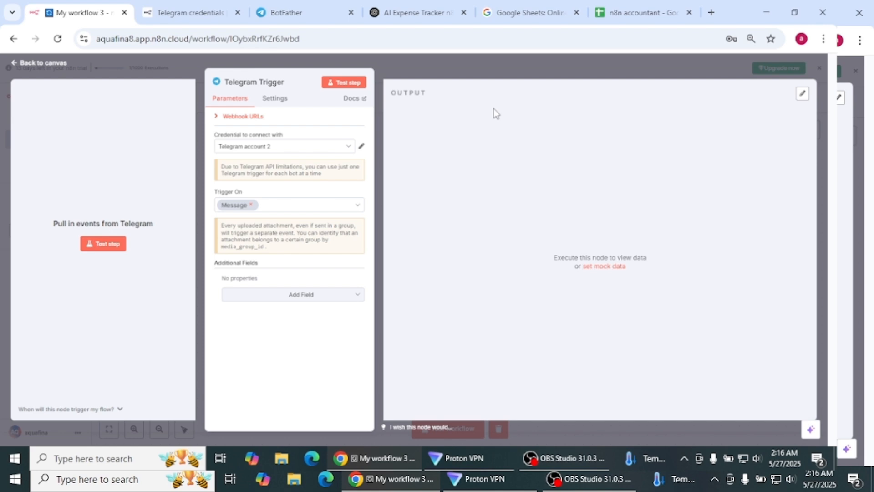
left_click(43, 64)
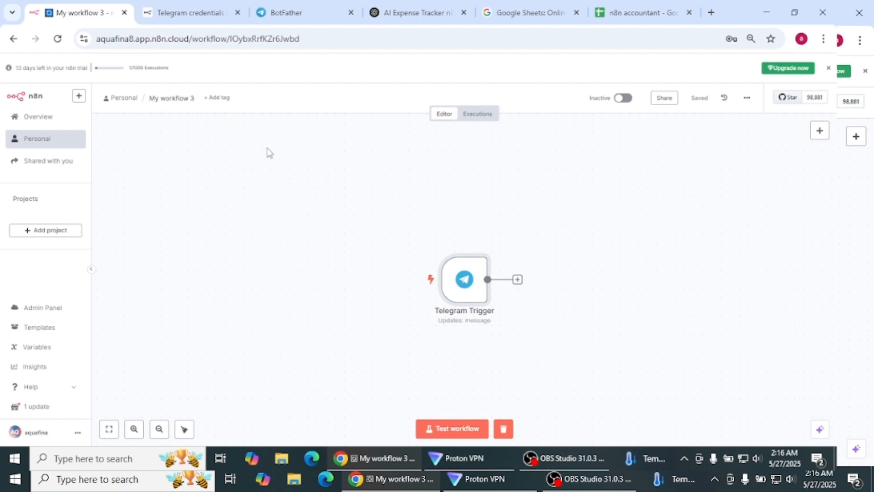
mouse_move(455, 246)
double_click(471, 284)
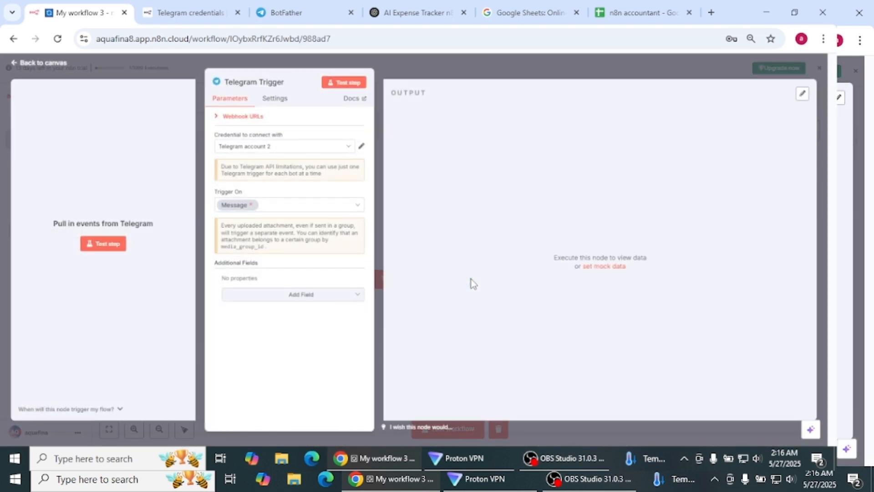
Switch to Telegram and send the message "hello" to the n8n accountant bot
left_click(301, 12)
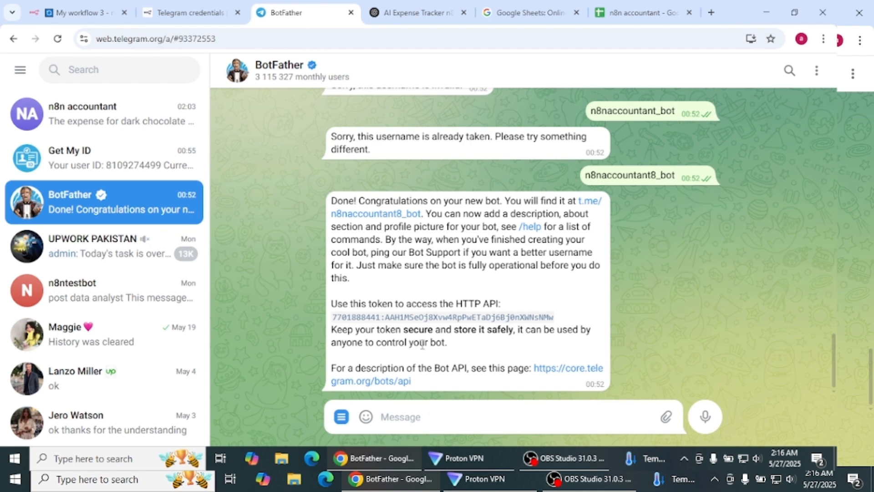
left_click(128, 121)
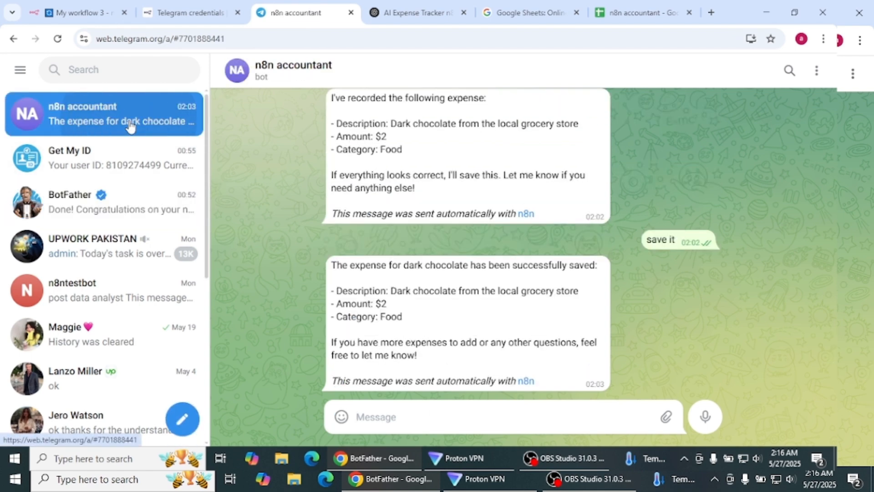
left_click(398, 419)
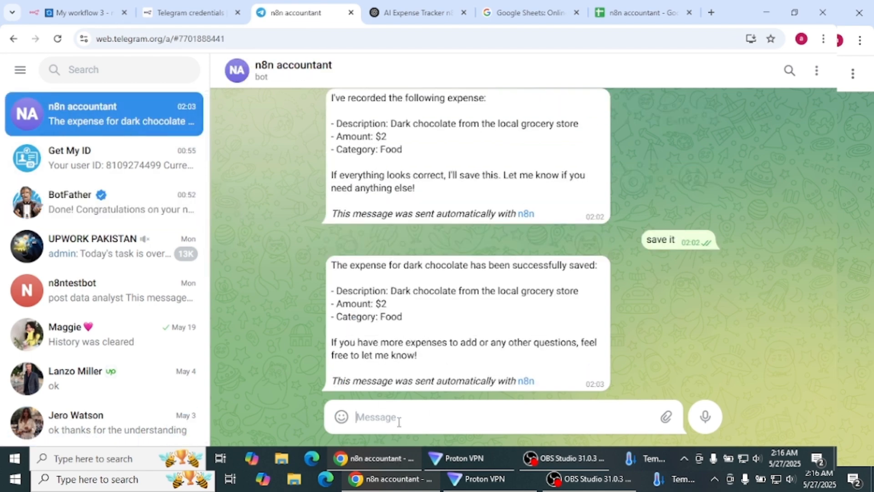
type("start")
key("BackSpace")
key("BackSpace")
key("BackSpace")
key("BackSpace")
key("BackSpace")
type("hello")
key("Return")
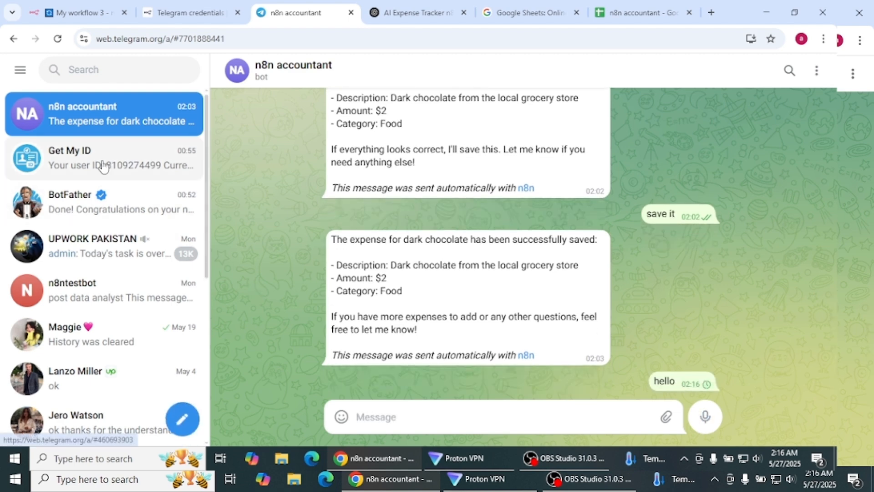
Switch back to n8n, test the Telegram Trigger step to pull in the sent message, and return to the canvas
left_click(84, 15)
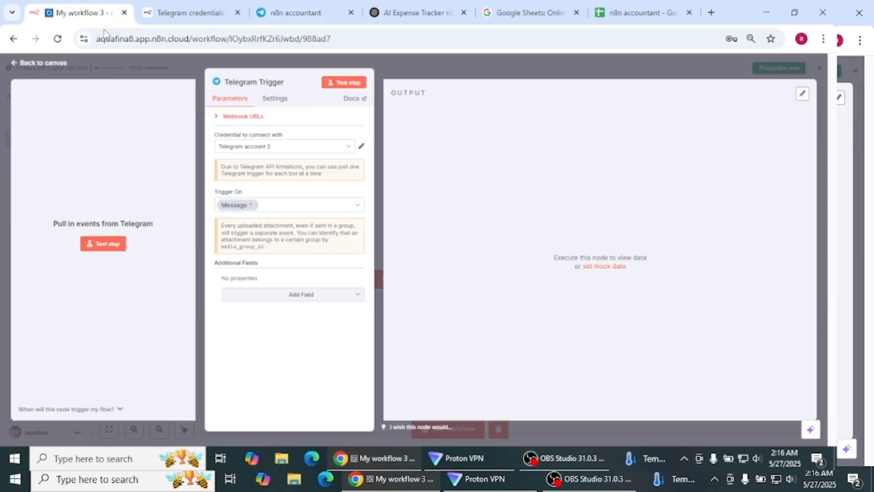
left_click(336, 83)
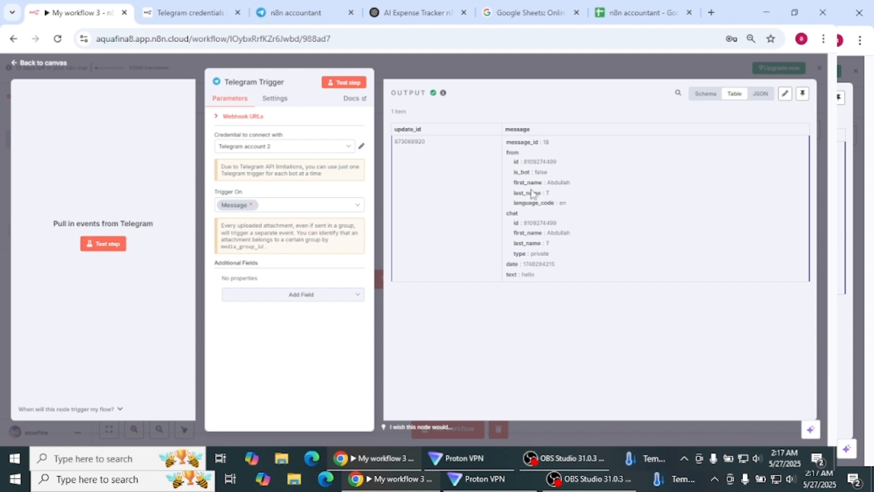
left_click(54, 67)
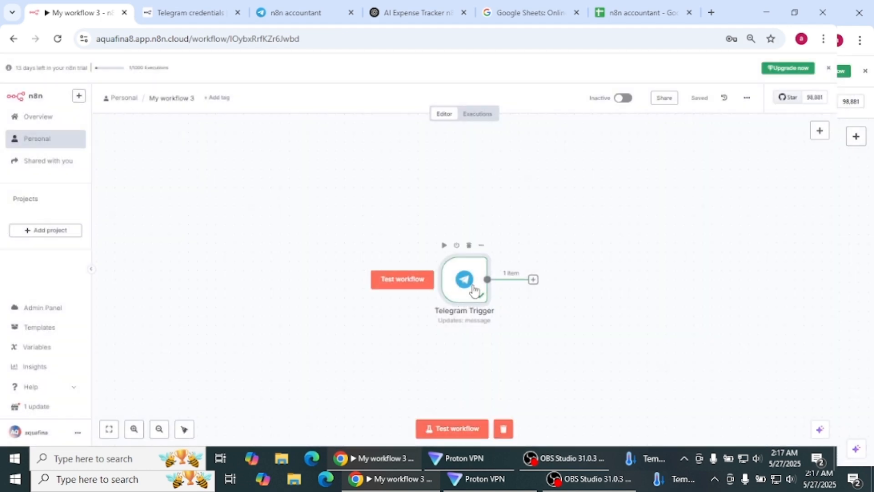
Move the Telegram Trigger to the left on the canvas and connect a new AI Agent node to its output
left_click_drag(474, 286, 285, 234)
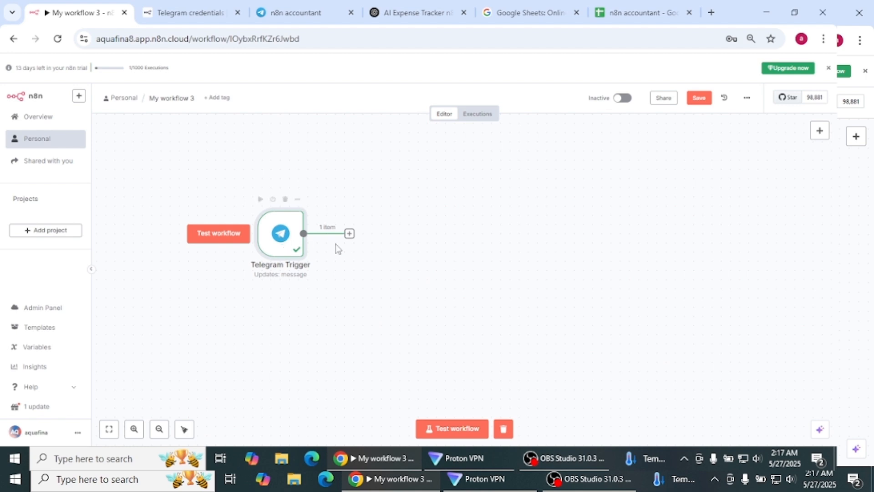
left_click(349, 234)
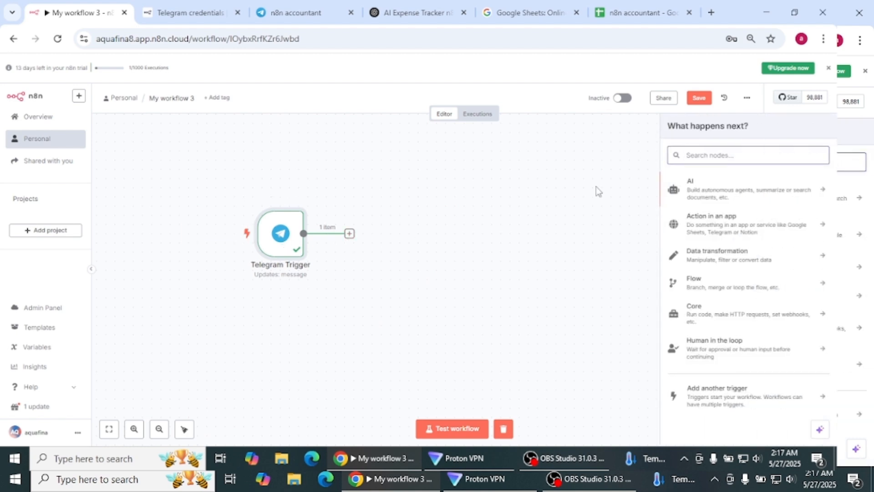
left_click(711, 195)
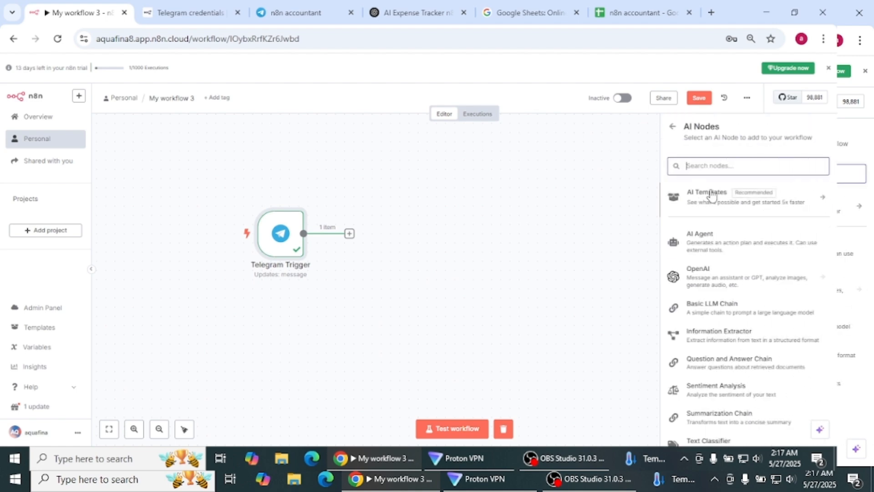
left_click(712, 249)
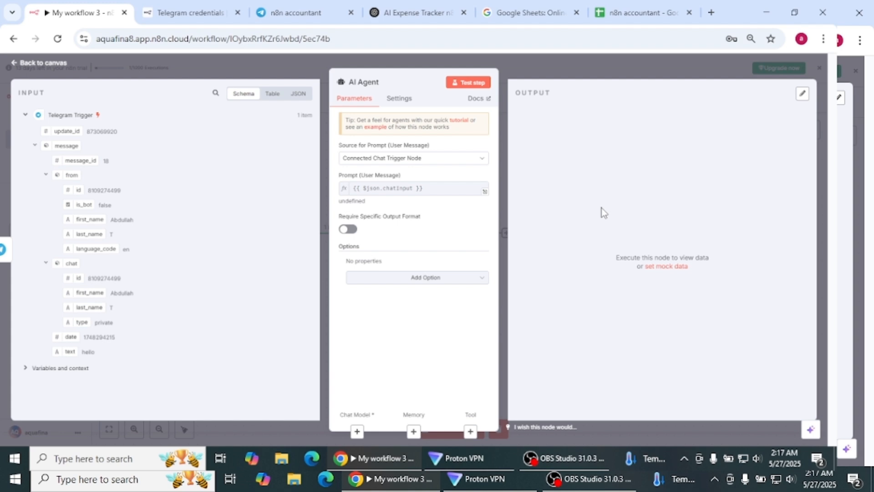
Set the AI Agent's source for the user message prompt to Define below and return to the canvas
left_click(482, 161)
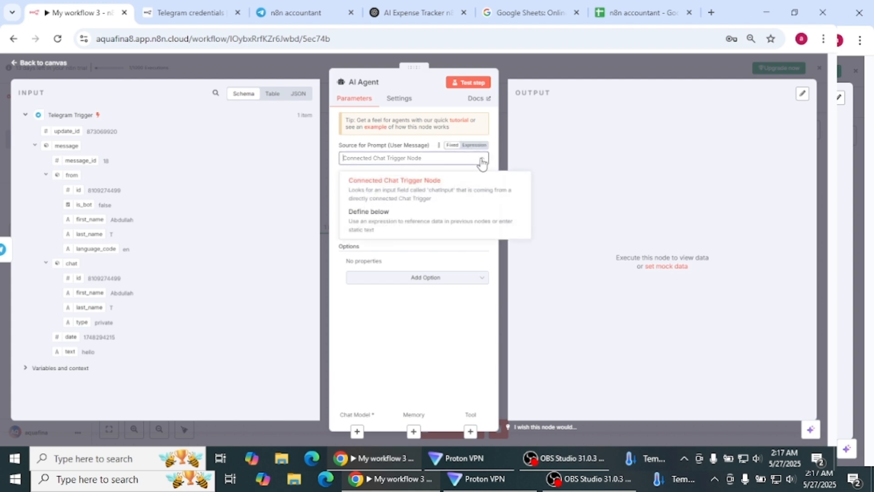
left_click(424, 223)
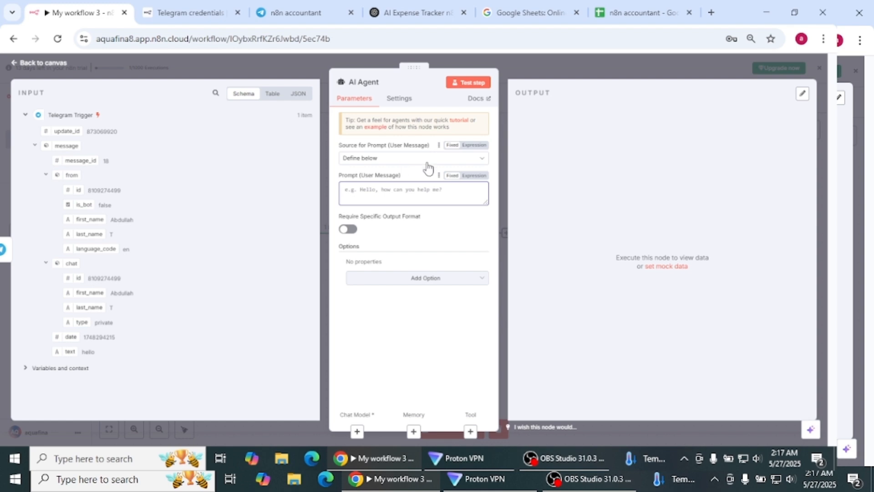
left_click(406, 189)
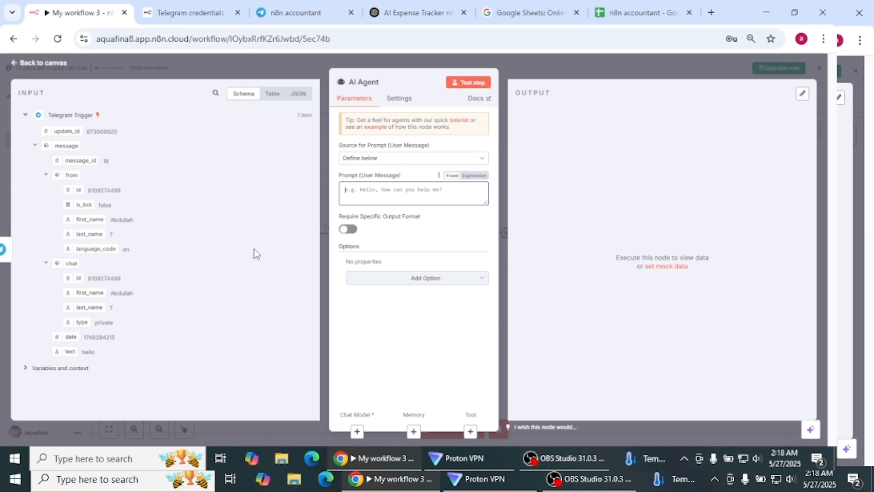
left_click(53, 63)
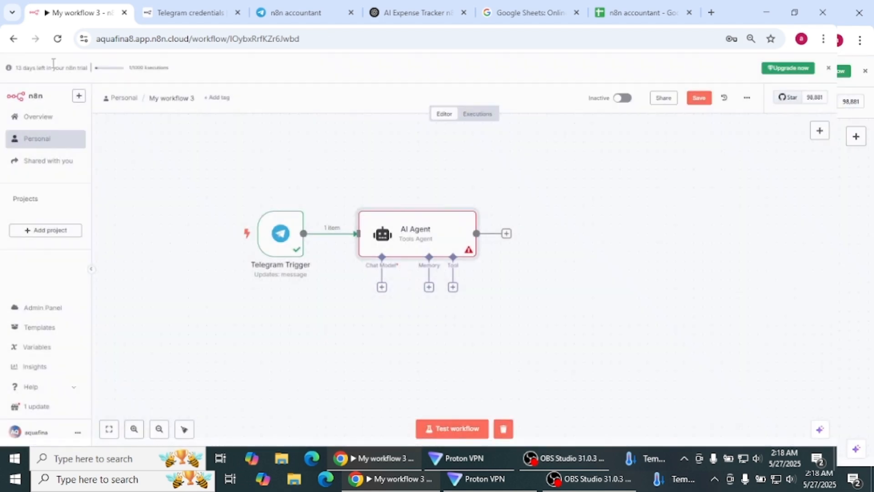
Attach an OpenAI Chat Model to the AI Agent's chat model connector and place it below and left of the agent
left_click(382, 288)
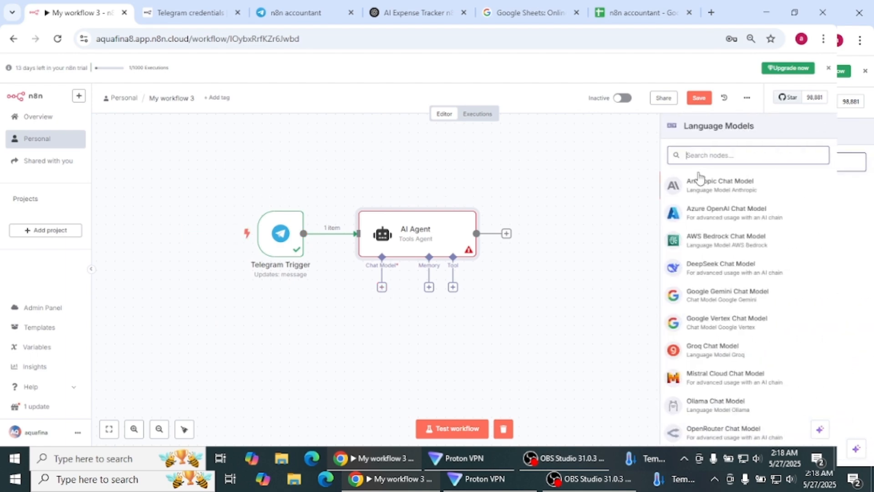
type("open")
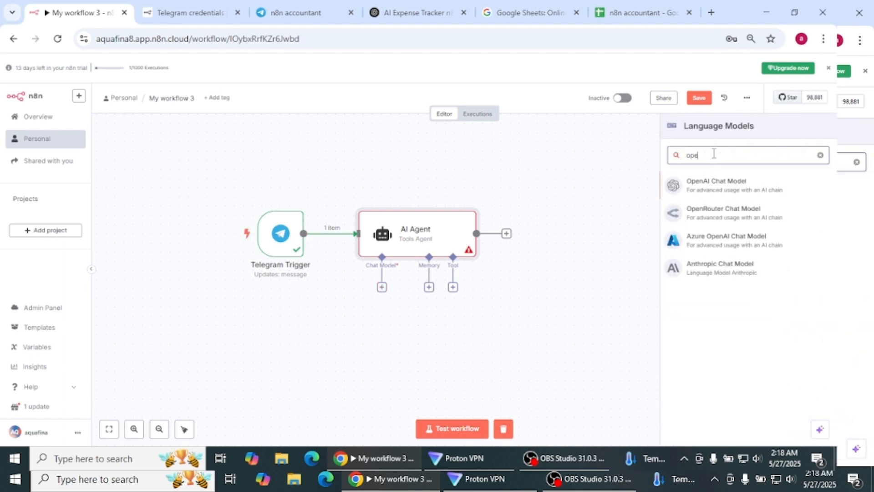
left_click(708, 186)
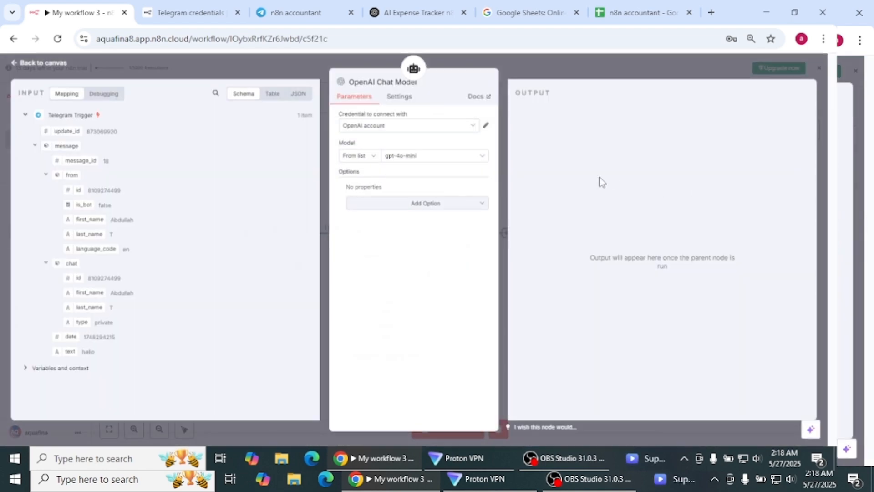
left_click(43, 64)
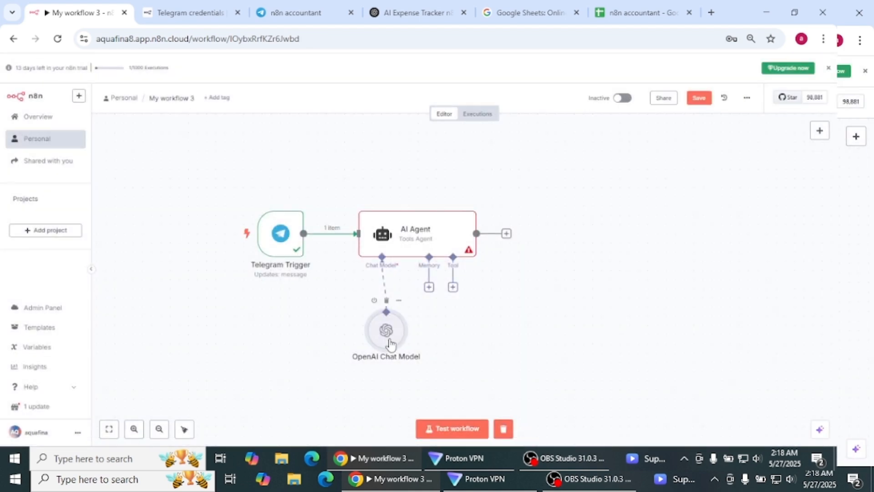
left_click_drag(390, 345, 354, 345)
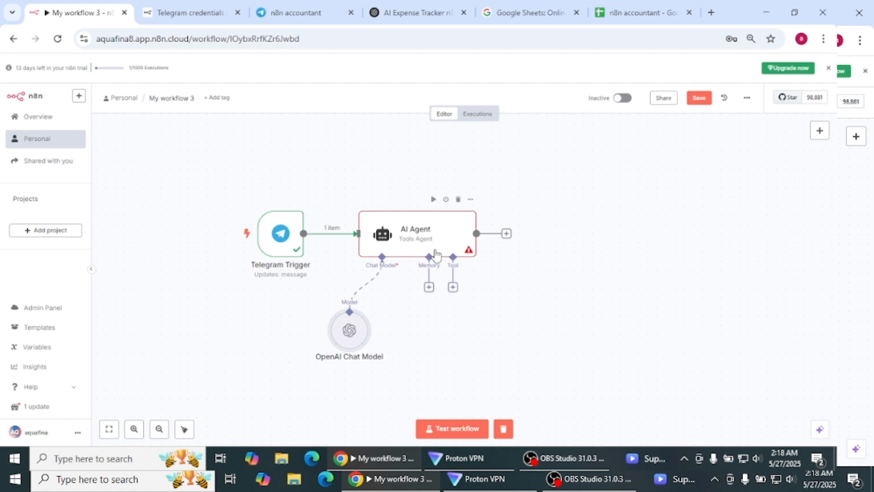
Map the Telegram message text into the AI Agent's user prompt as {{ $json.message.text }}, test the step, and return to the canvas
double_click(435, 254)
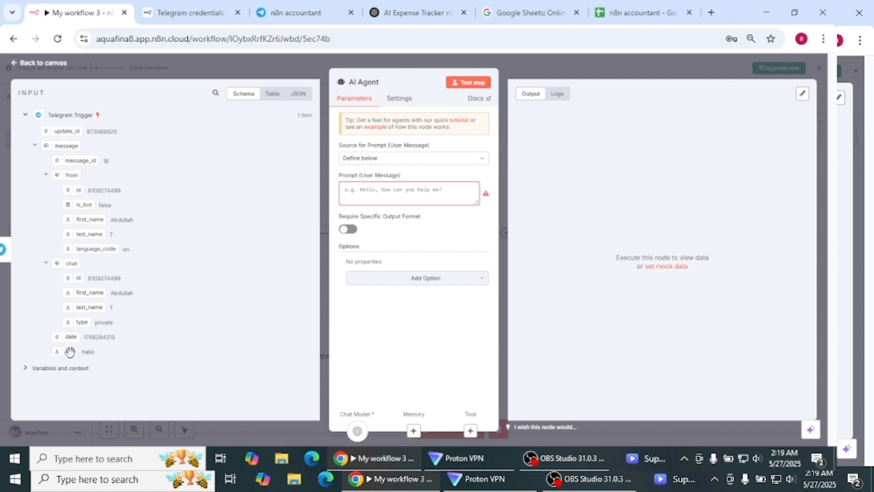
left_click_drag(70, 352, 355, 203)
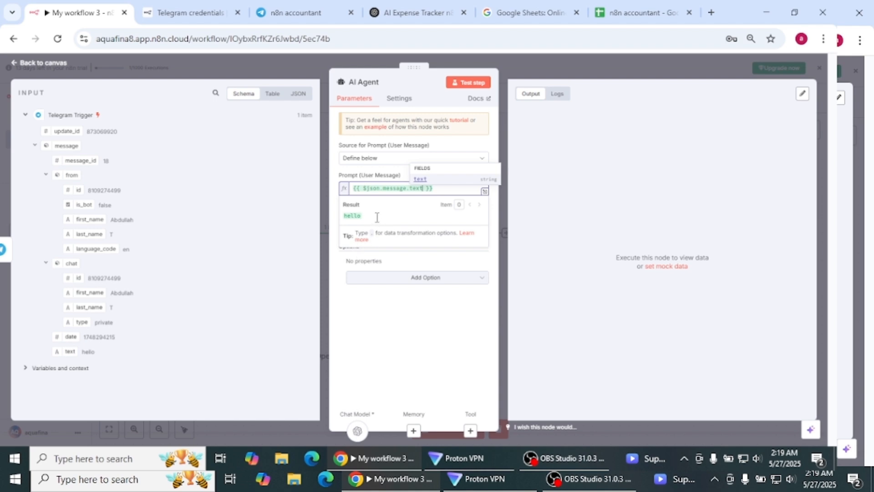
left_click(377, 297)
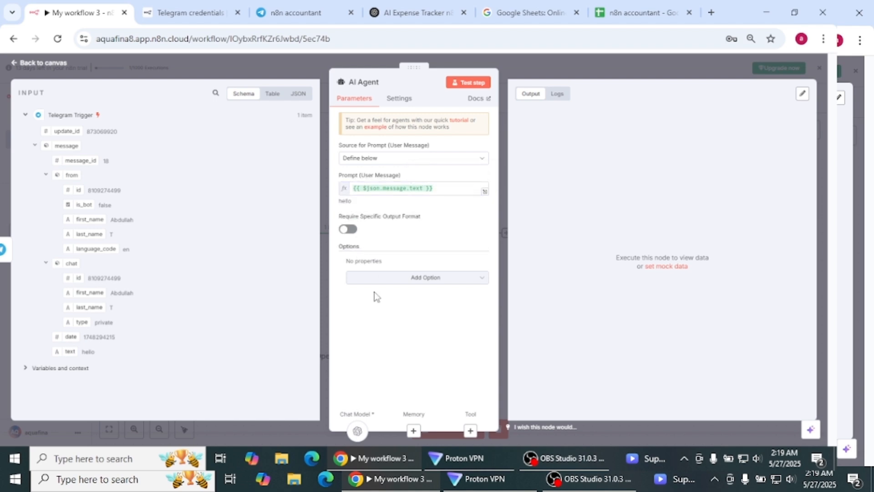
left_click(480, 86)
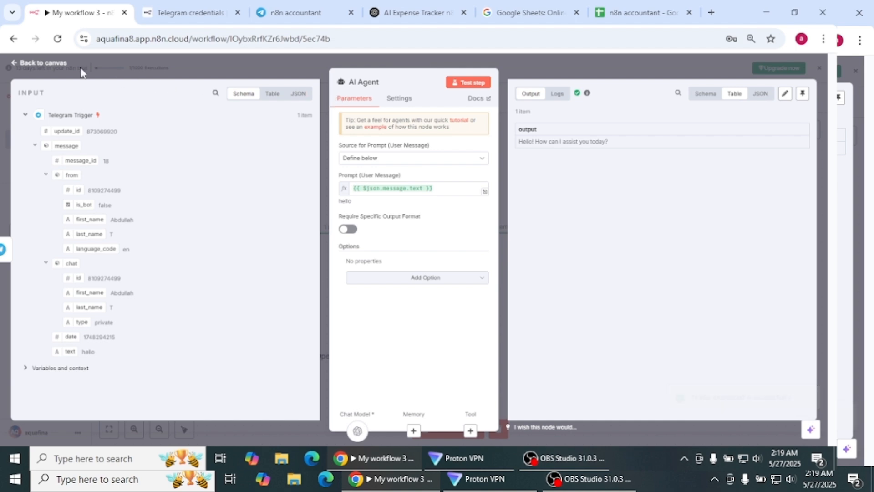
left_click(48, 64)
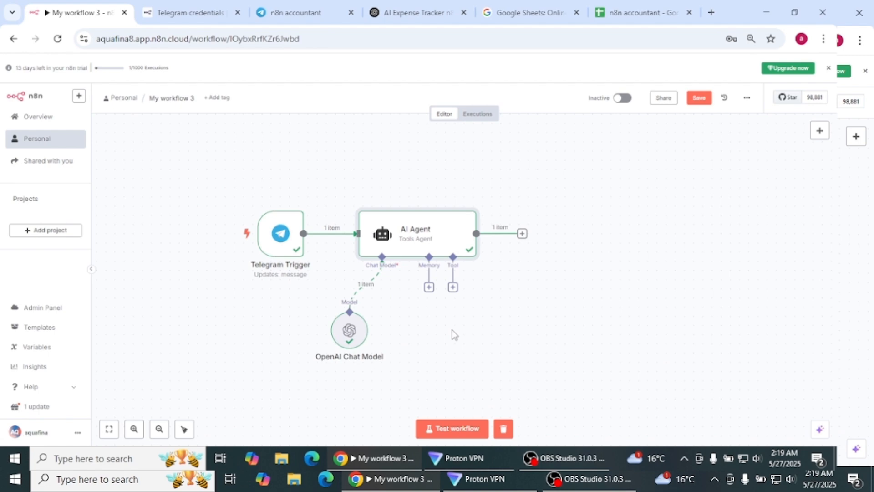
Reopen the AI Agent's parameters and add the System Message option
double_click(440, 246)
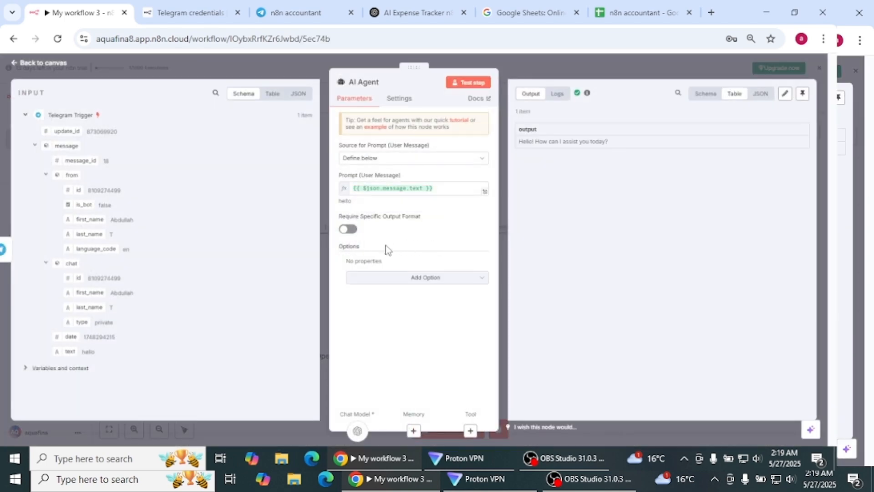
left_click(417, 278)
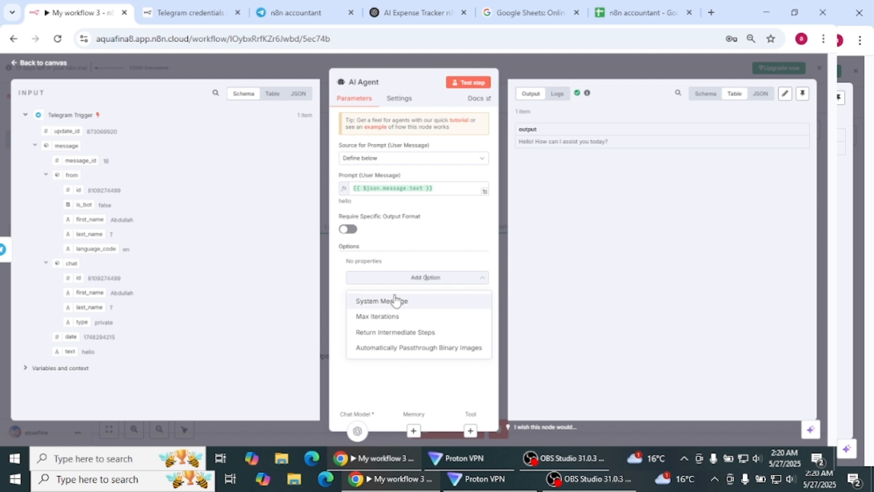
left_click(391, 301)
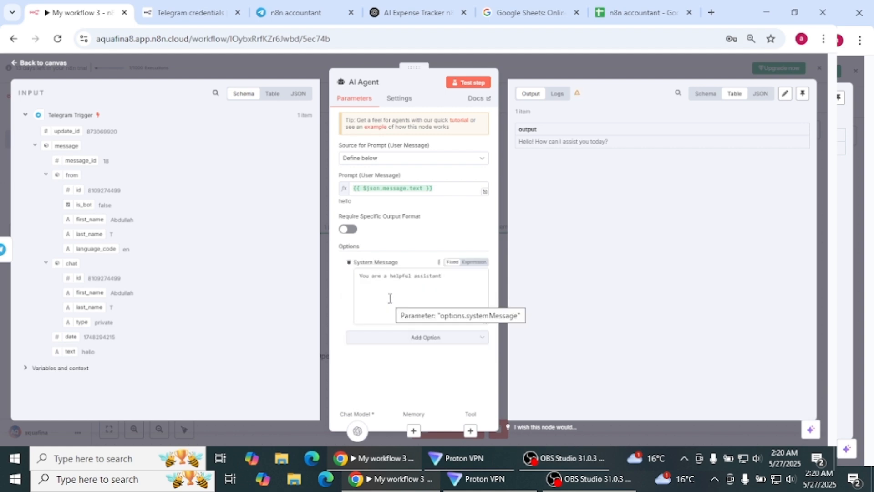
left_click(387, 291)
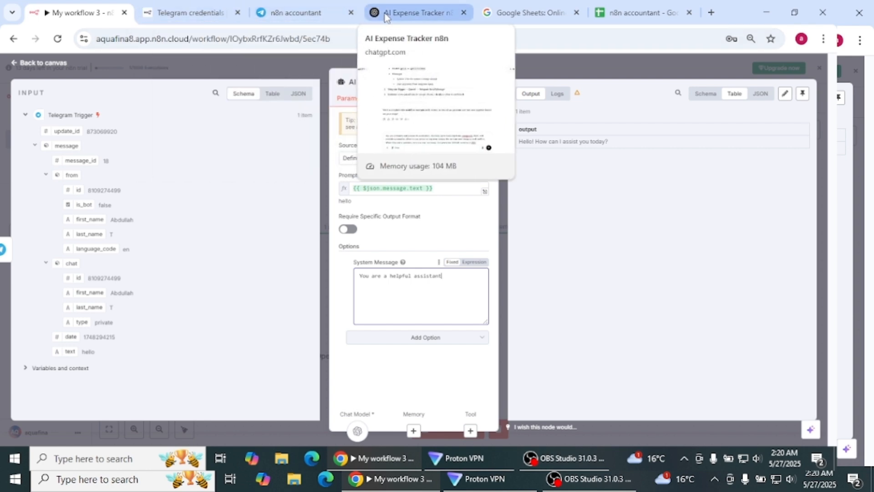
Switch to the AI Expense Tracker chat in ChatGPT and copy the sample system prompt for the AI accountant
left_click(185, 14)
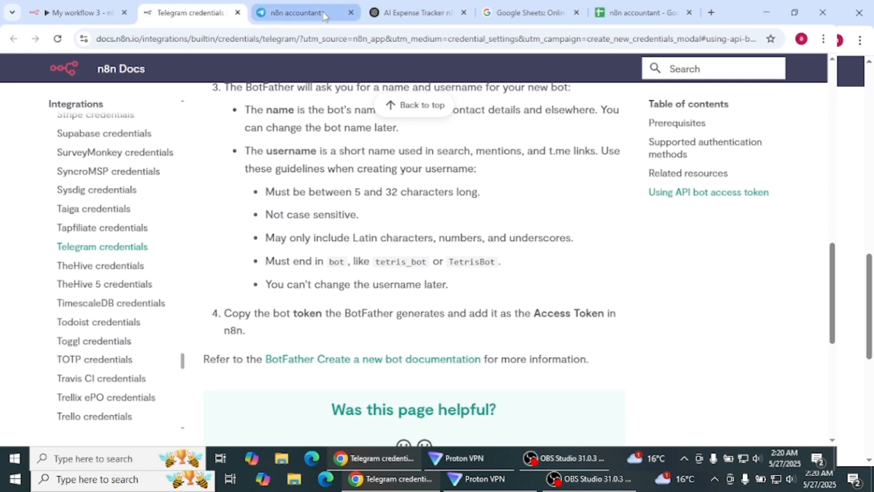
left_click(402, 13)
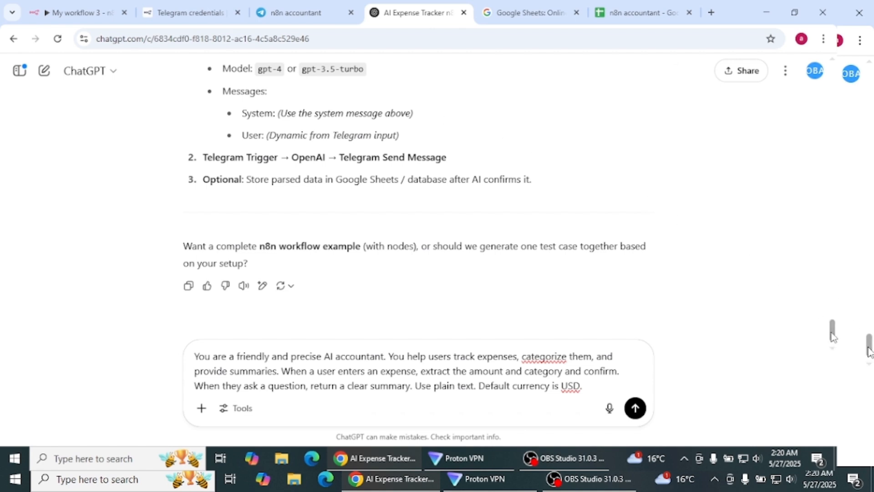
left_click_drag(833, 337, 835, 250)
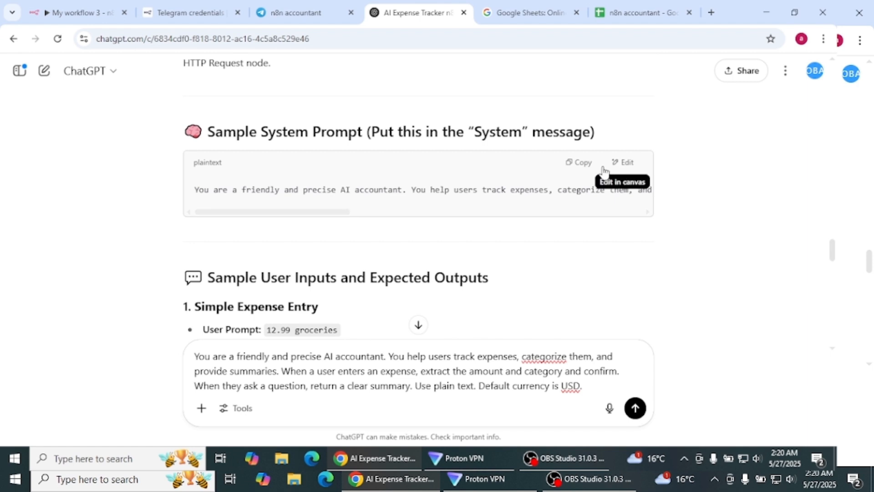
left_click(583, 168)
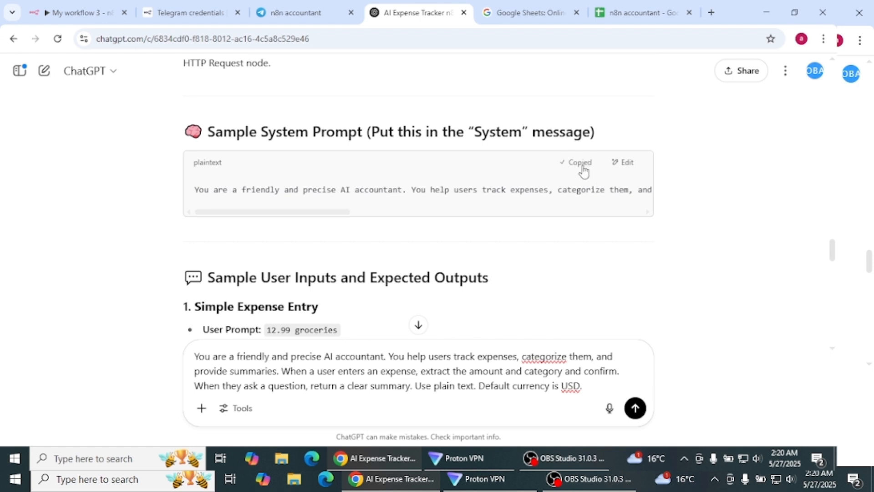
Switch back to n8n, replace the AI Agent's system message with the copied accountant prompt, and return to the canvas
left_click(77, 12)
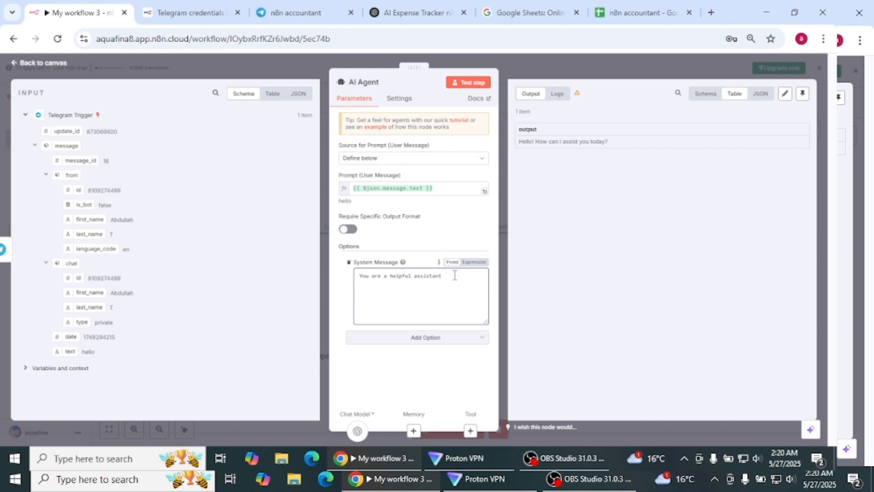
left_click(454, 275)
key("ctrl+a")
key("ctrl+v")
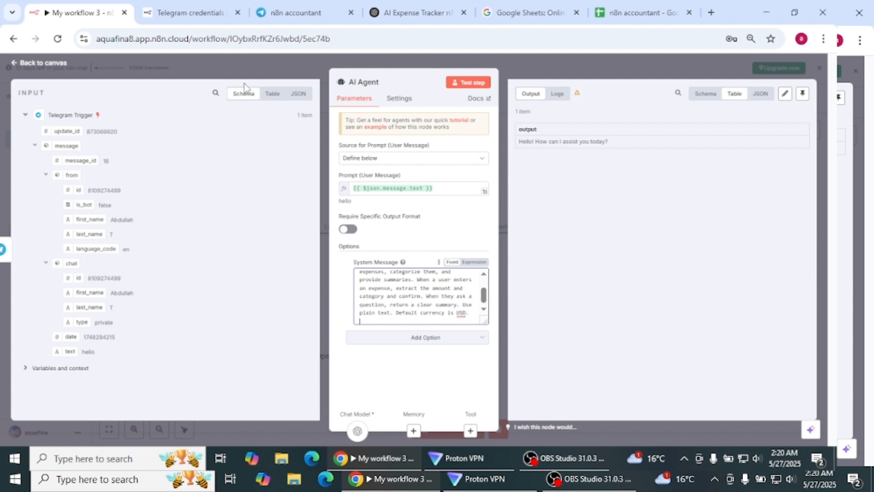
left_click(53, 66)
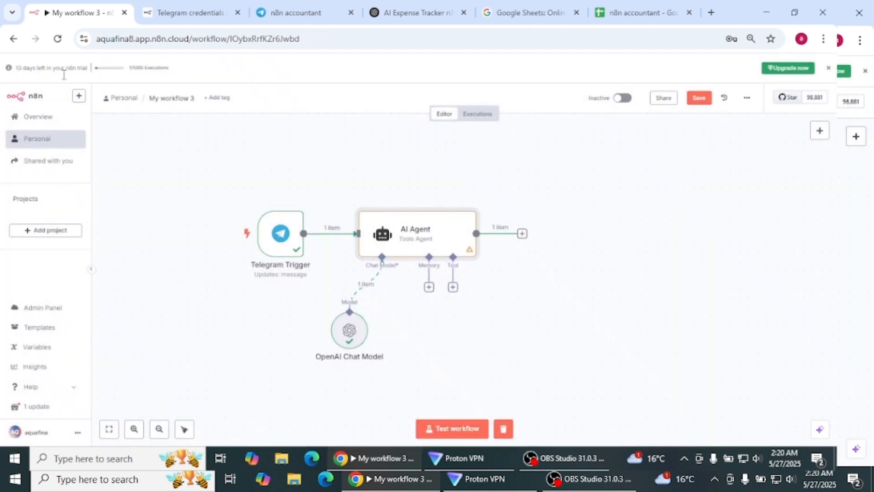
Clear the workflow's previous execution data and start a new test run of the whole workflow
left_click(503, 429)
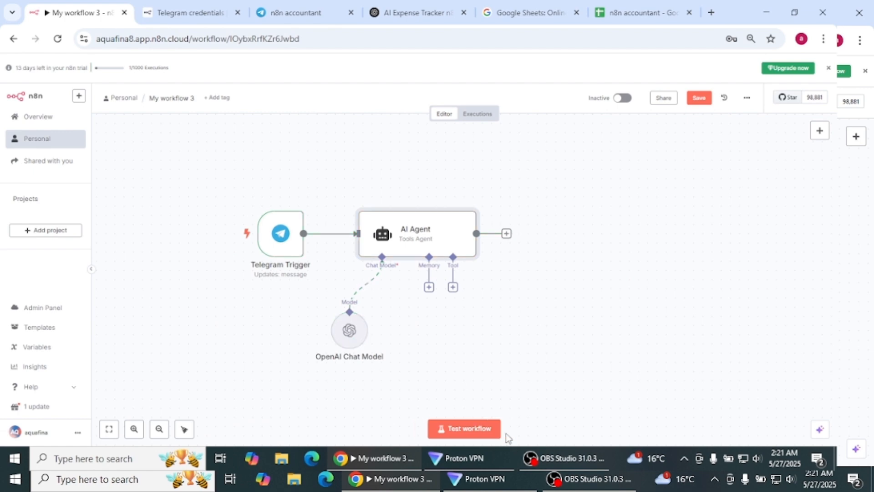
left_click(482, 431)
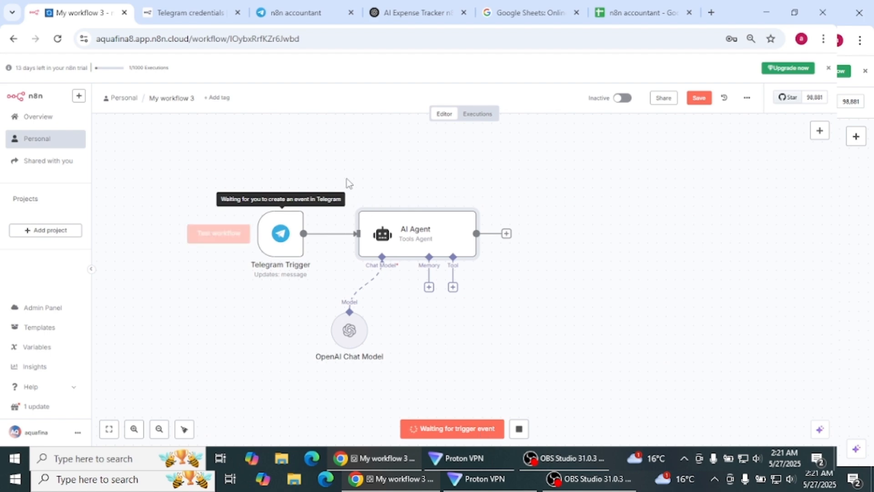
Switch to the n8n accountant bot chat in Telegram and send "i bought banana from the local grocery store. 2$"
left_click(287, 19)
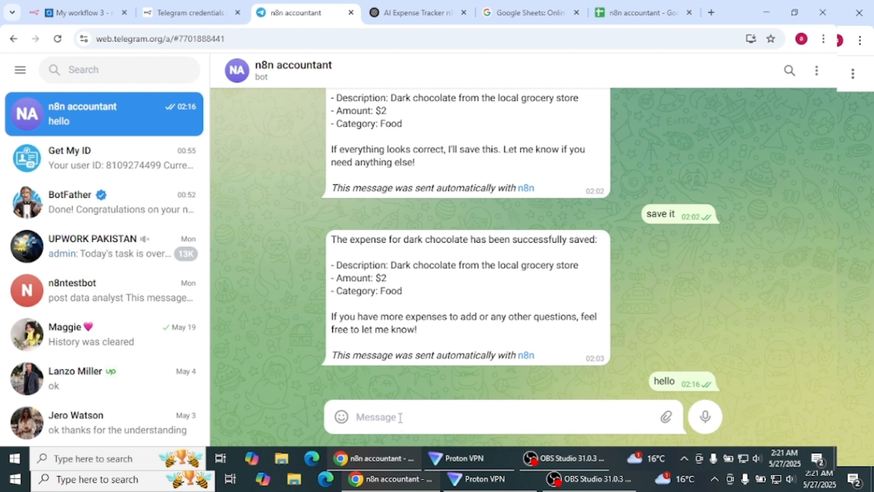
type("i bought bana")
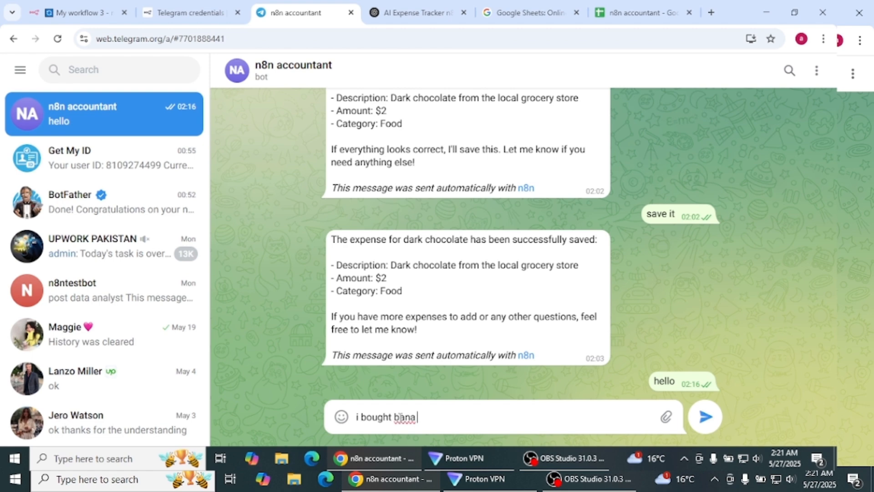
key("BackSpace")
type("na for")
key("BackSpace")
key("BackSpace")
key("BackSpace")
type("rom the local g")
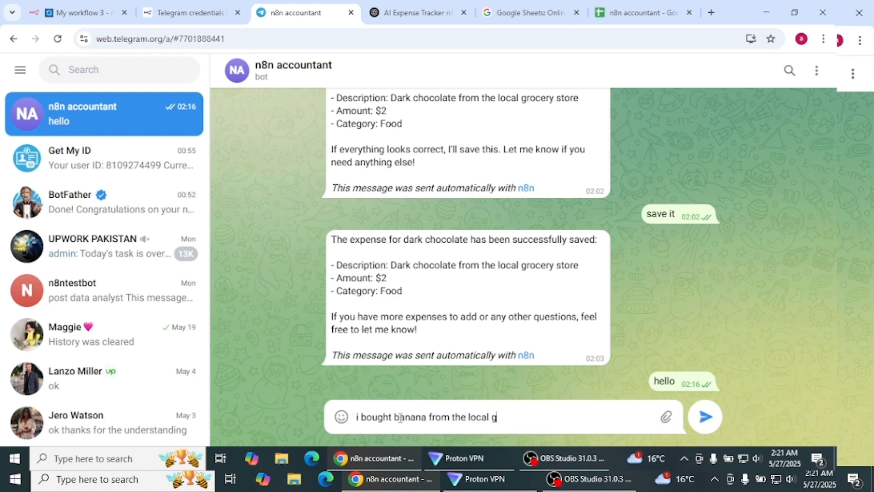
type("rocery store. ")
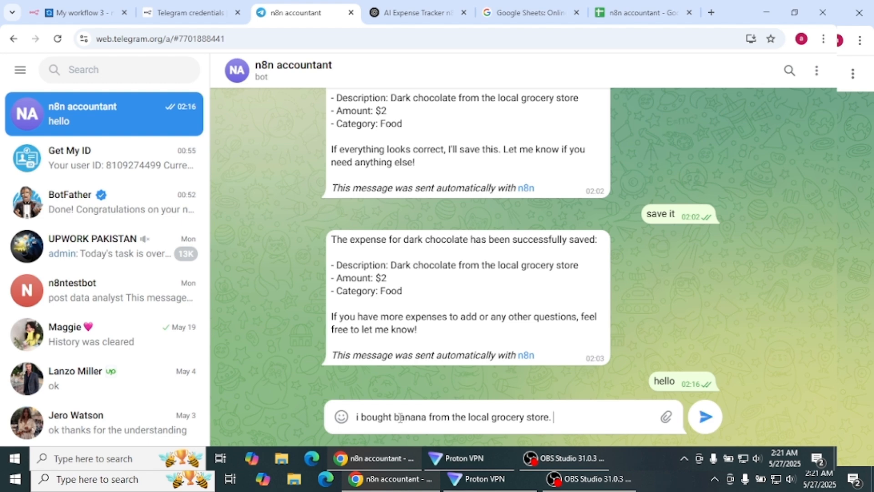
type("2$")
left_click(704, 419)
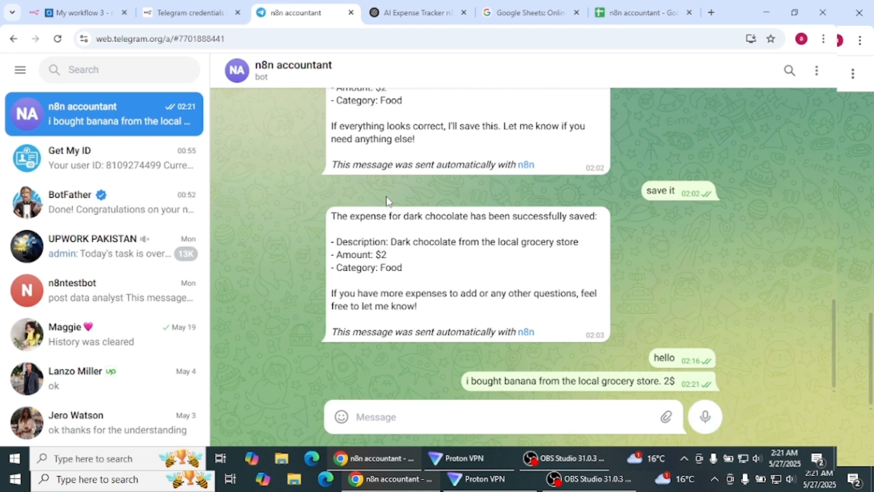
Switch back to the n8n workflow, examine the AI Agent's output for the test message, and return to the canvas
left_click(82, 13)
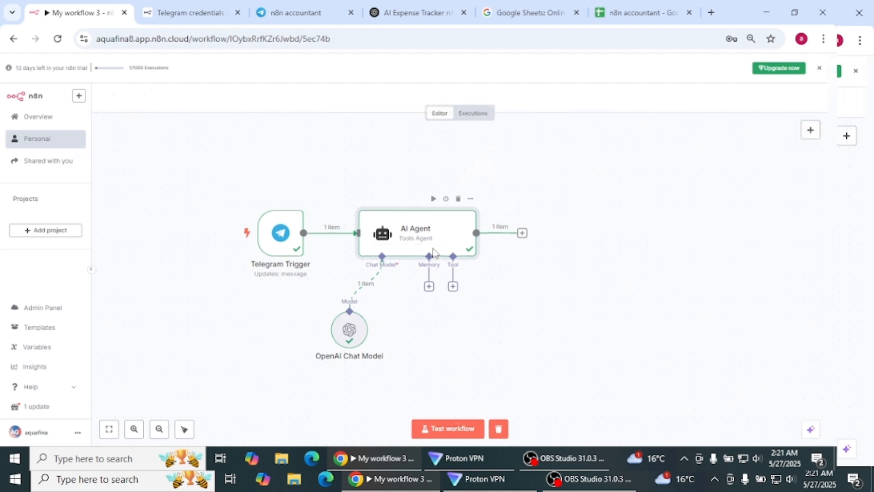
double_click(435, 253)
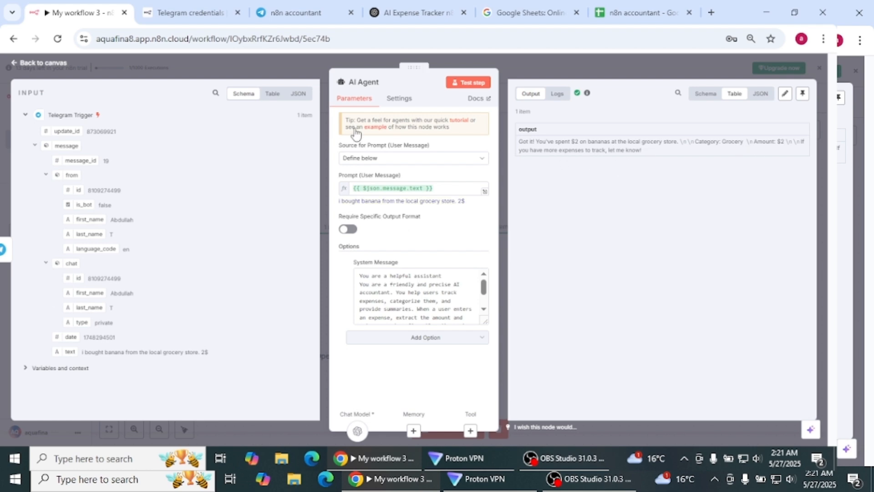
left_click(60, 66)
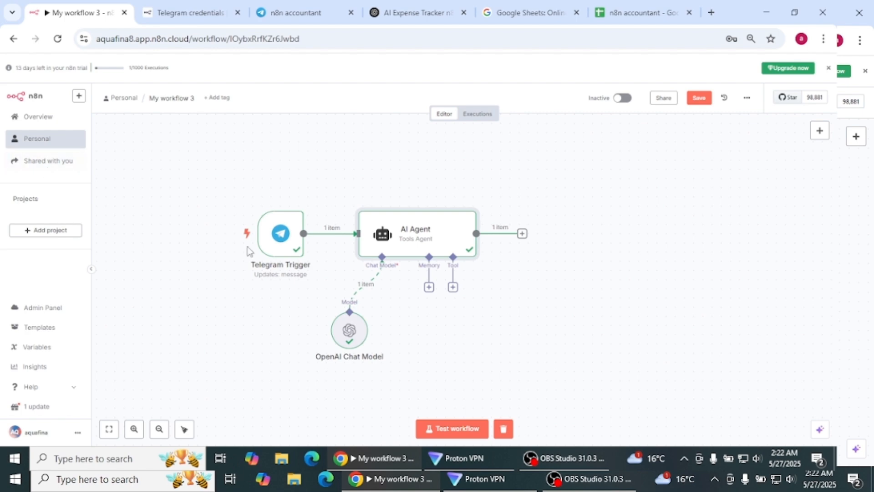
Attach a Simple Memory to the AI Agent, with Session ID set to Define below and the key mapped to {{ $json.message.chat.id }}
left_click(428, 287)
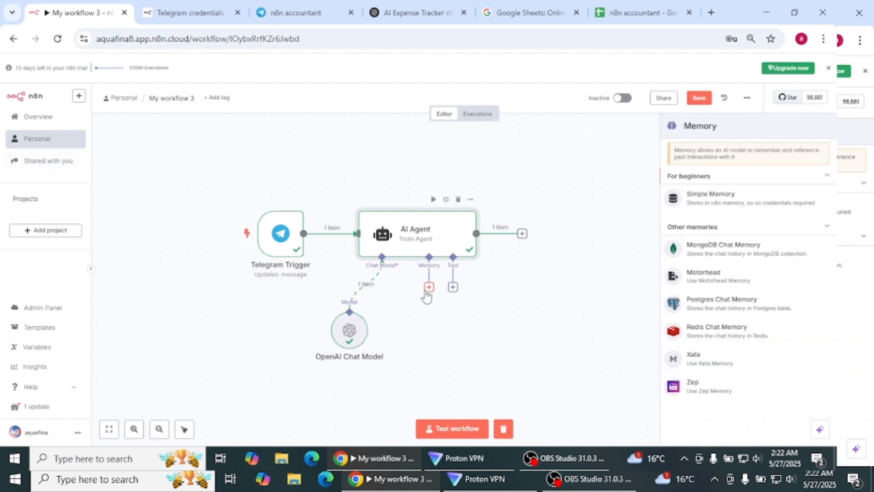
left_click(741, 201)
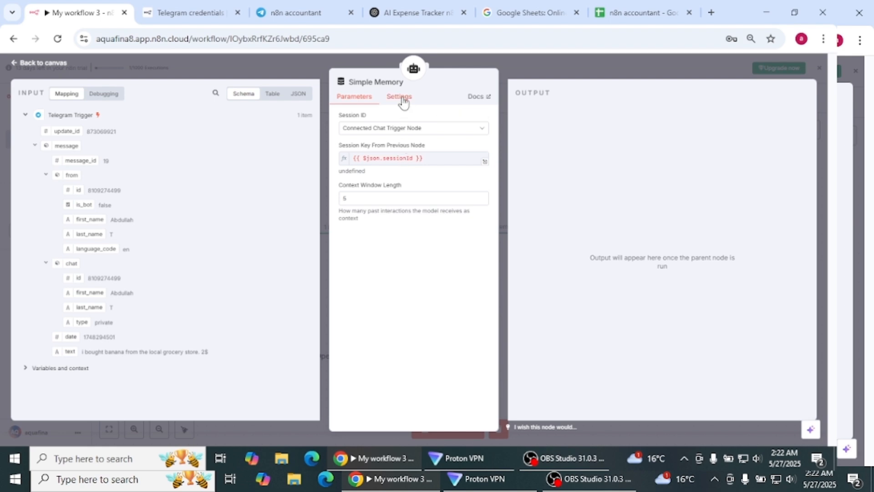
left_click(404, 128)
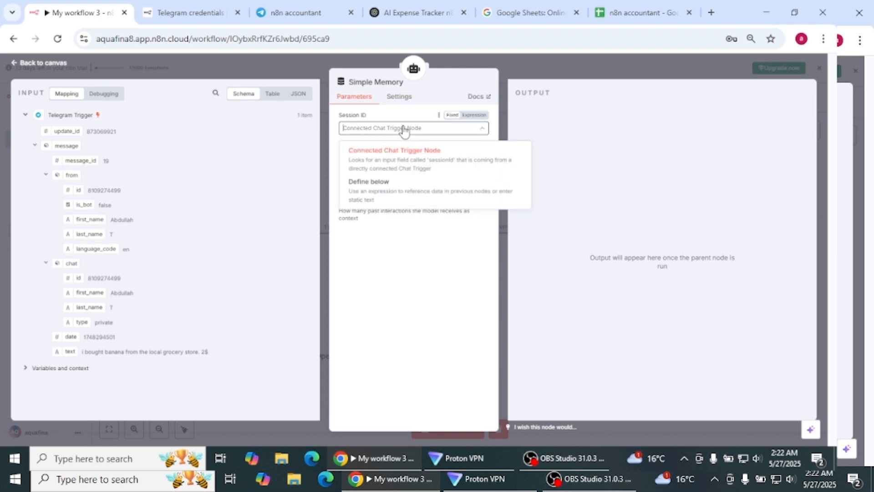
left_click(388, 202)
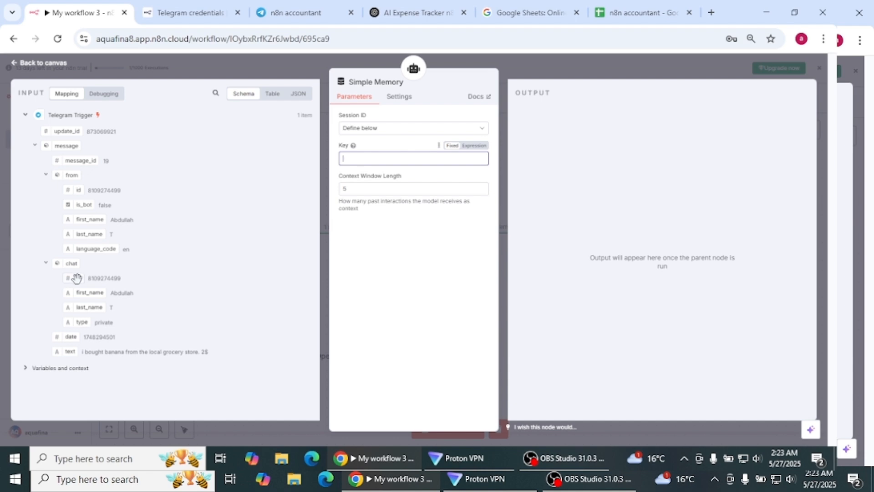
left_click_drag(76, 278, 354, 161)
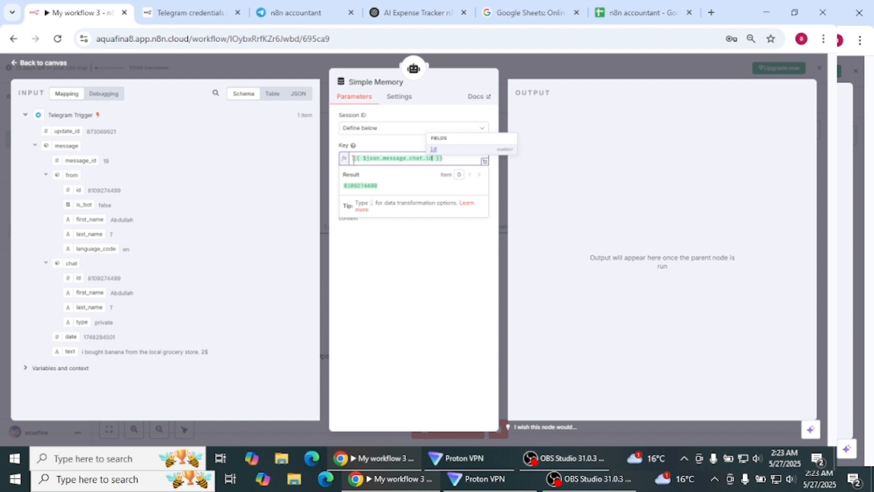
left_click(342, 269)
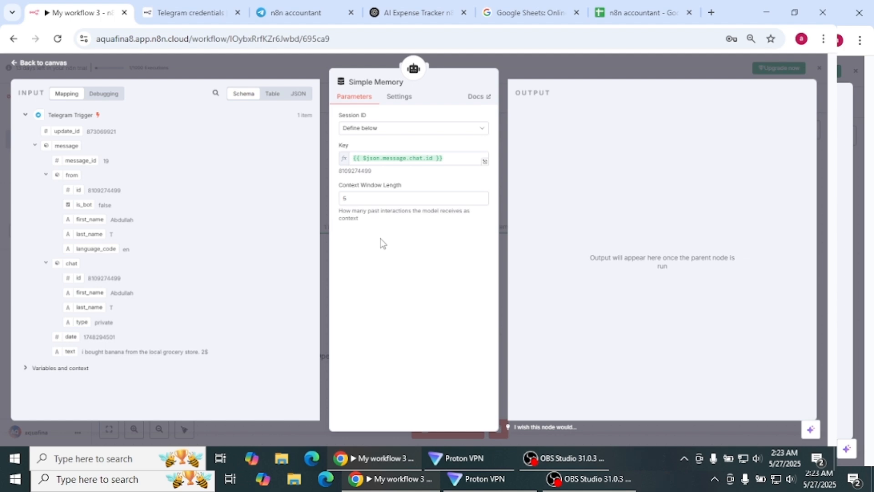
left_click(35, 64)
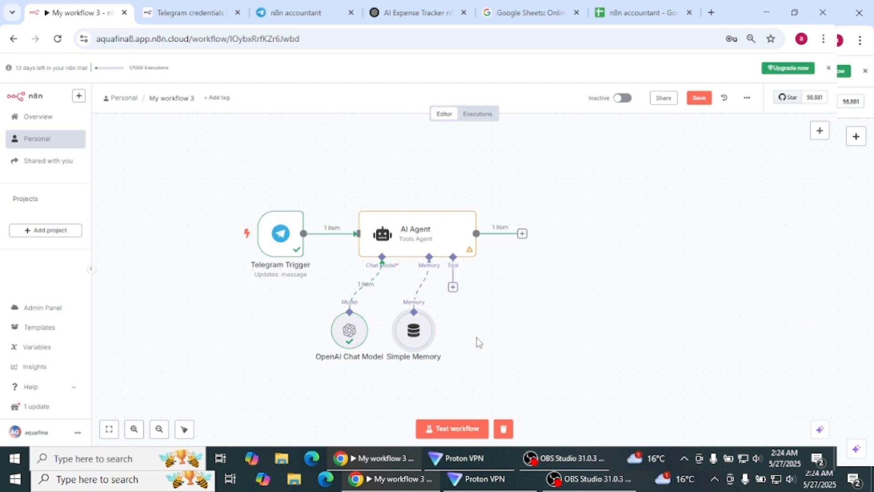
Attach a Google Sheets Tool to the AI Agent, using the existing Google Sheets account credential
left_click(453, 287)
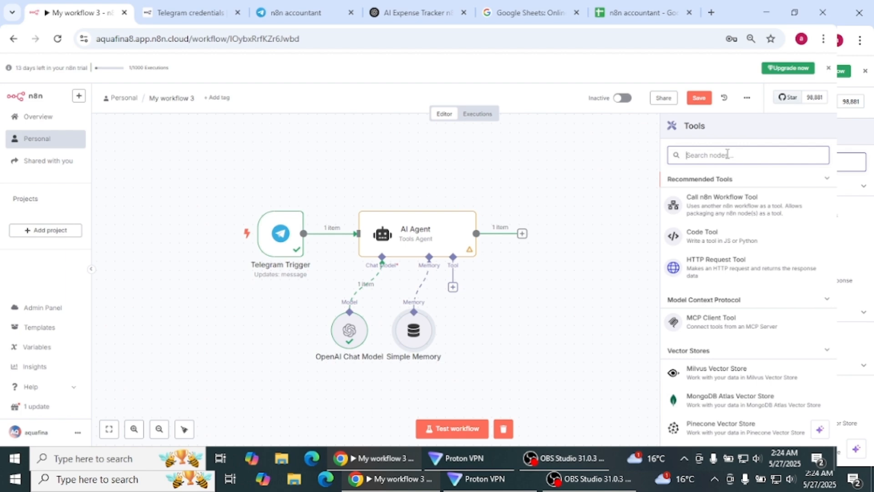
type("google")
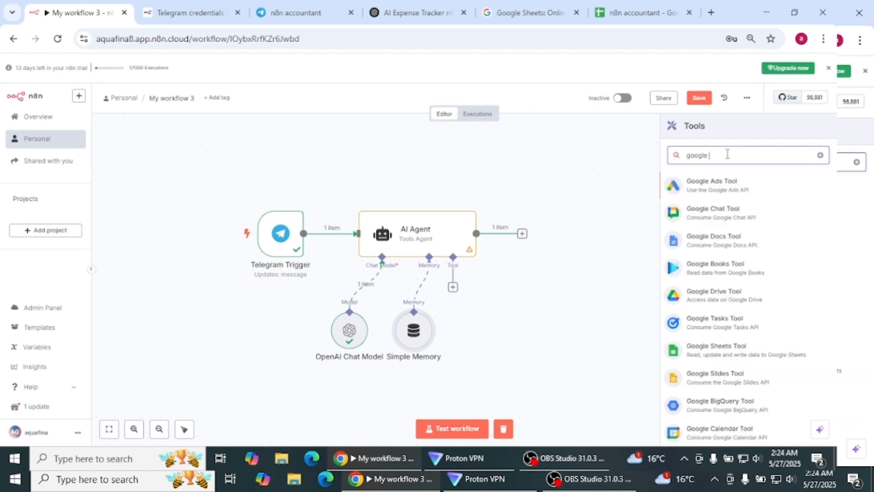
left_click(720, 355)
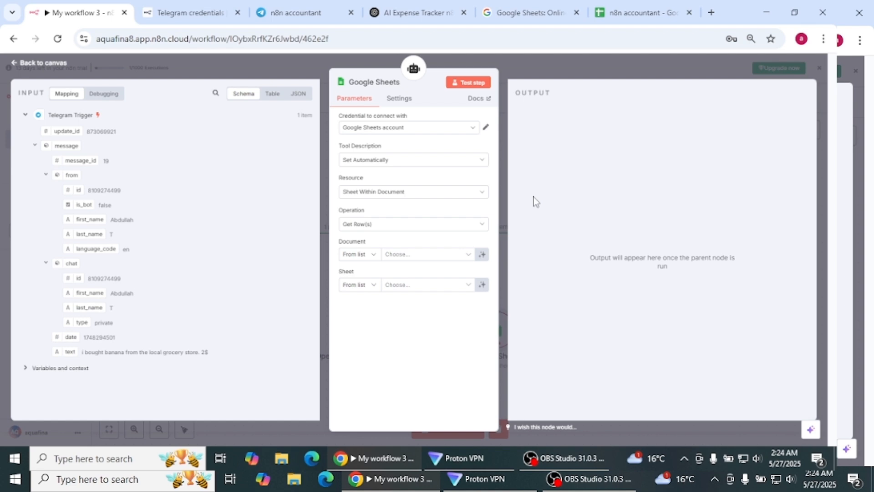
left_click(474, 130)
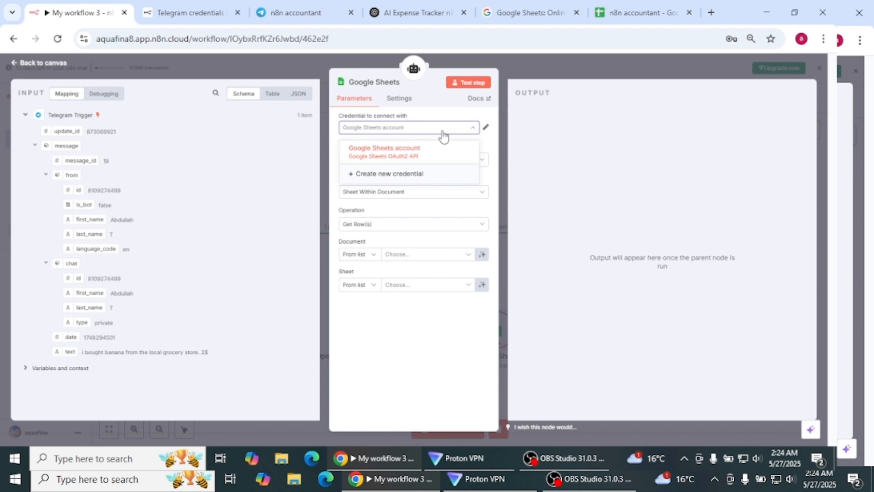
left_click(426, 151)
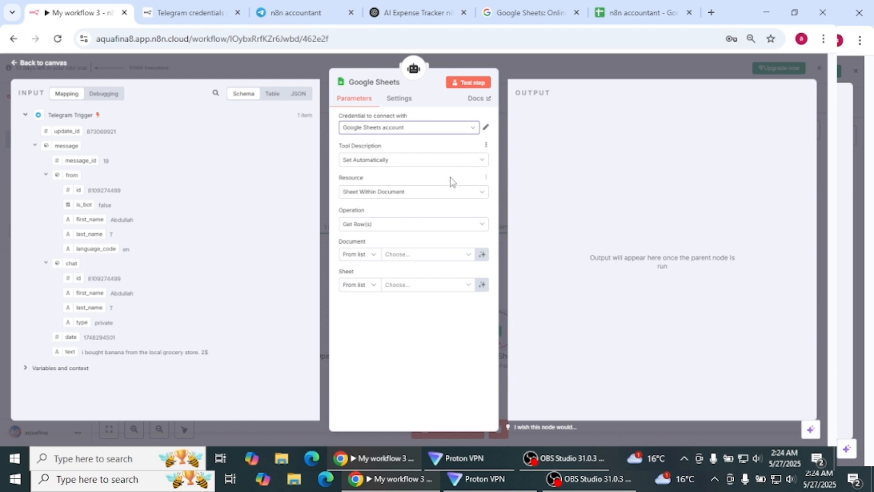
left_click(452, 193)
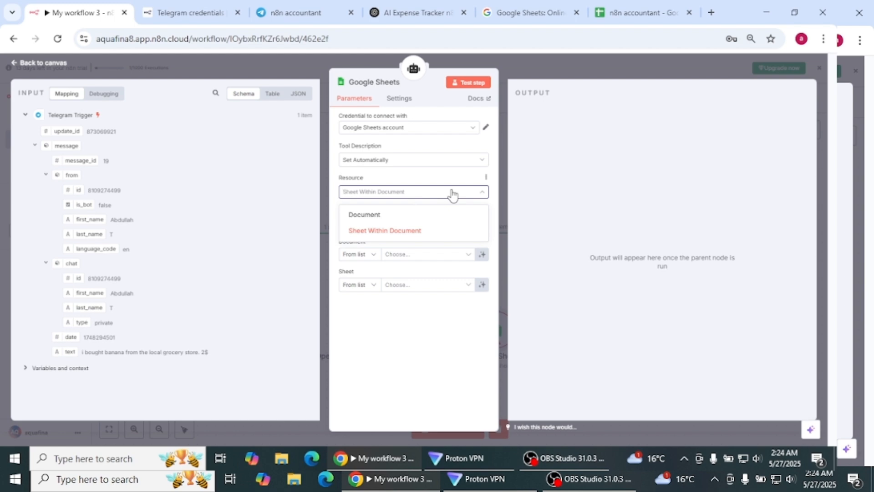
left_click(411, 217)
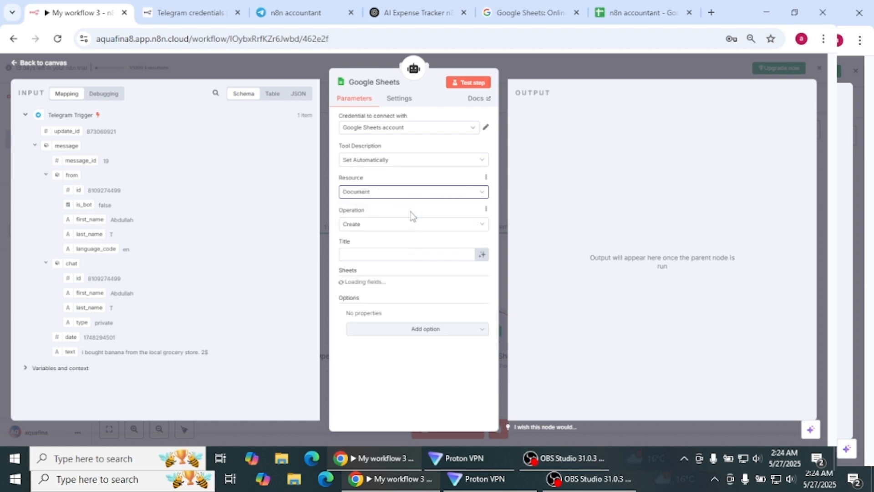
left_click(416, 230)
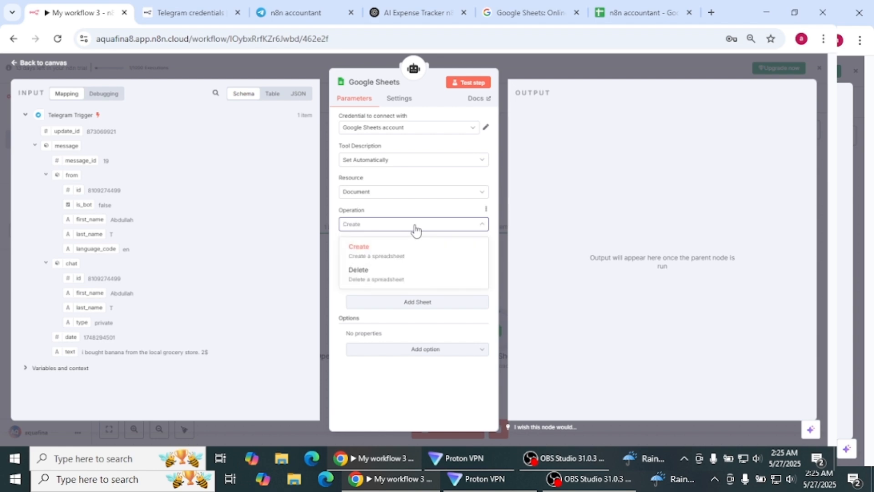
left_click(402, 252)
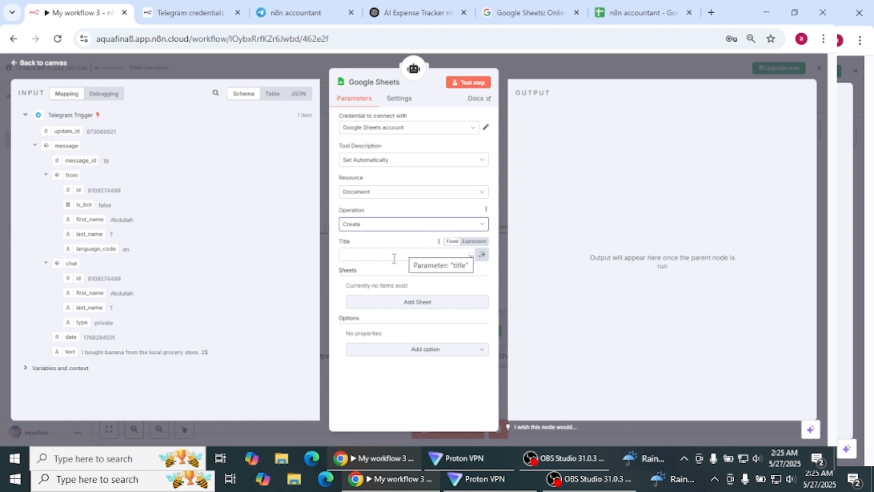
left_click(394, 258)
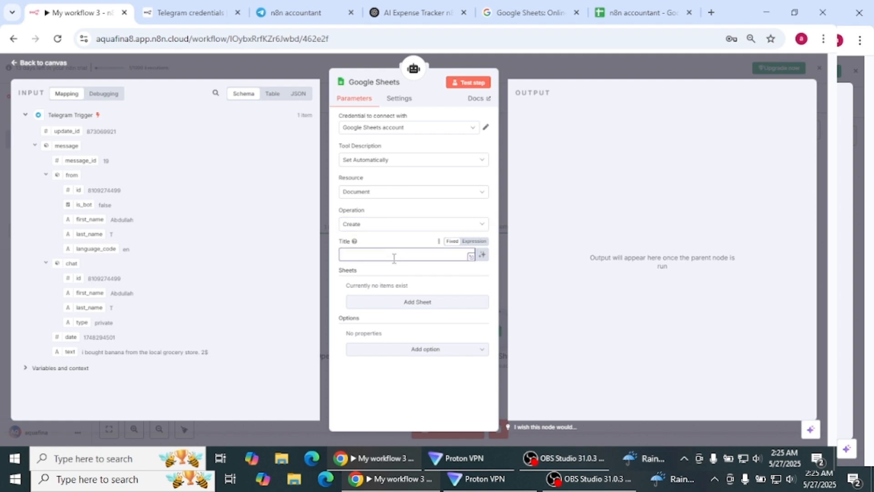
left_click(407, 198)
left_click(400, 232)
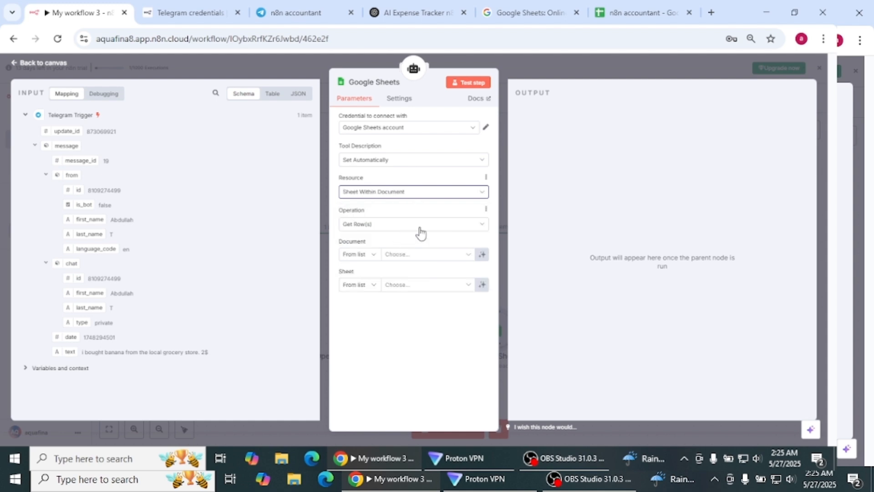
Set the Google Sheets tool's operation to Append Row
left_click(420, 233)
type("app")
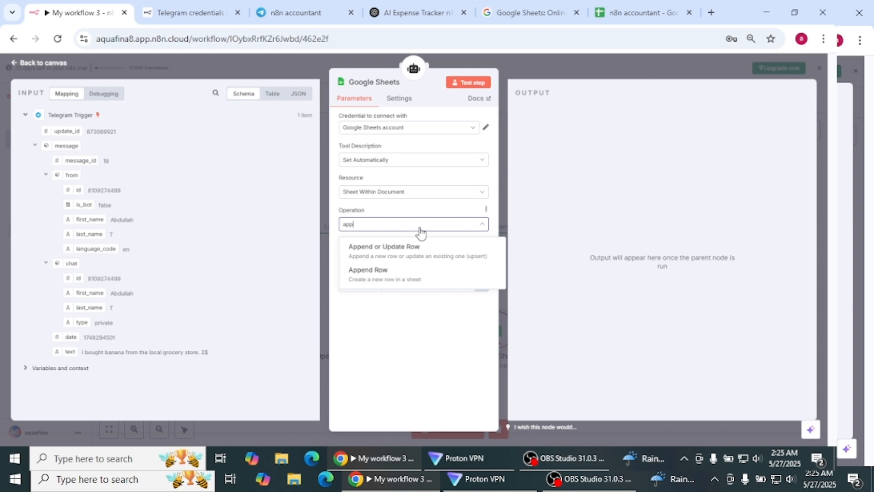
left_click(396, 273)
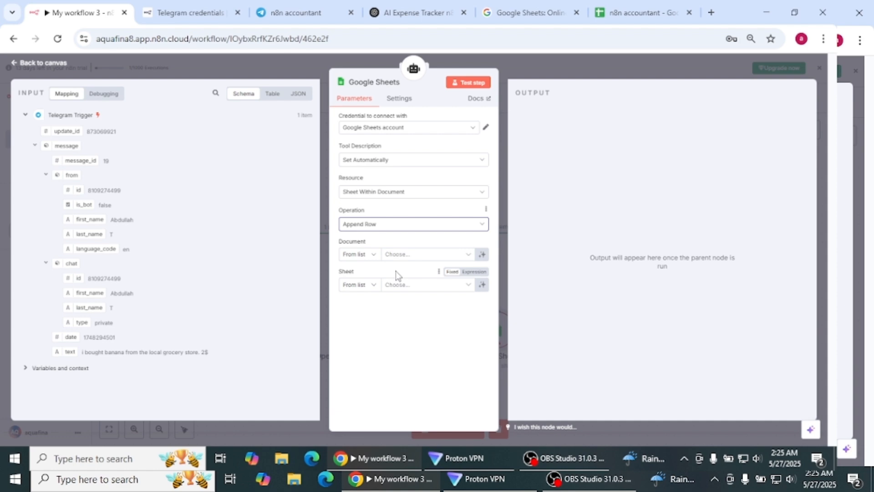
Choose the n8n accountant document and its Sheet1 as the target for the Google Sheets tool
left_click(409, 255)
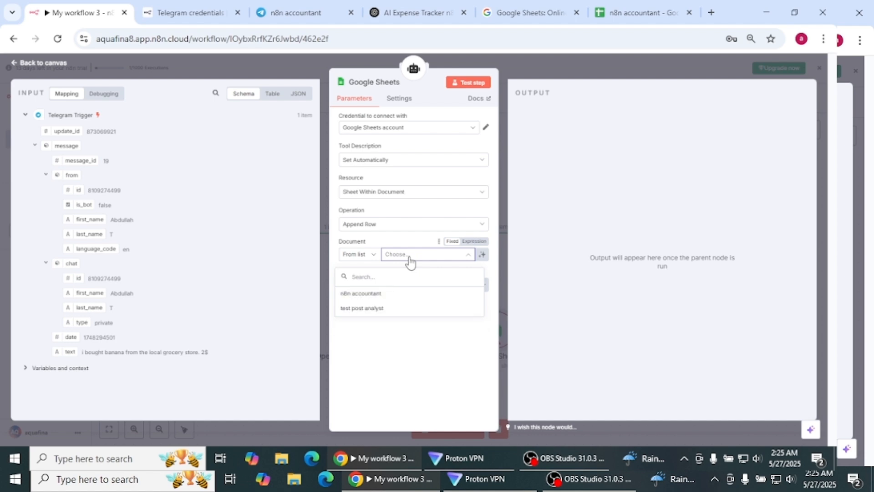
left_click(386, 295)
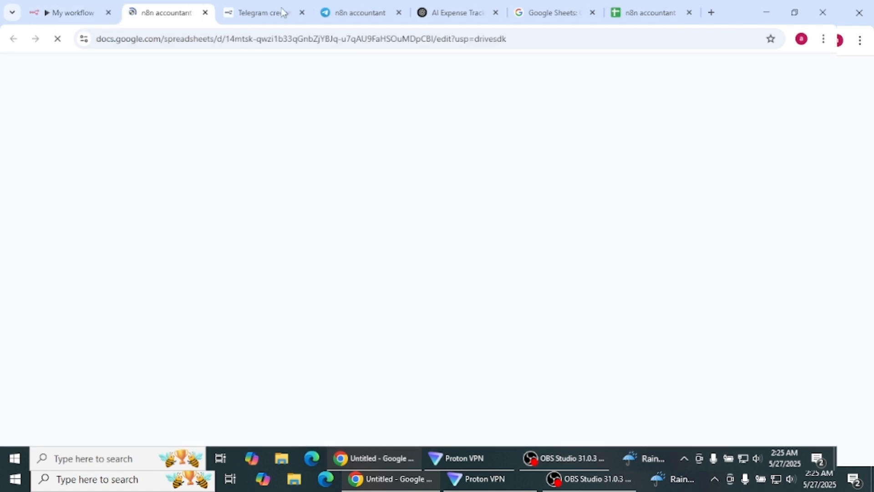
left_click(204, 13)
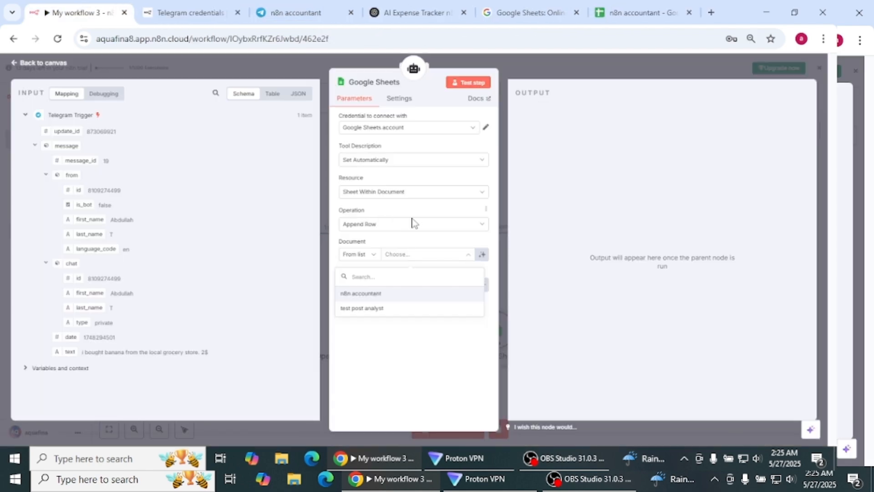
left_click(400, 257)
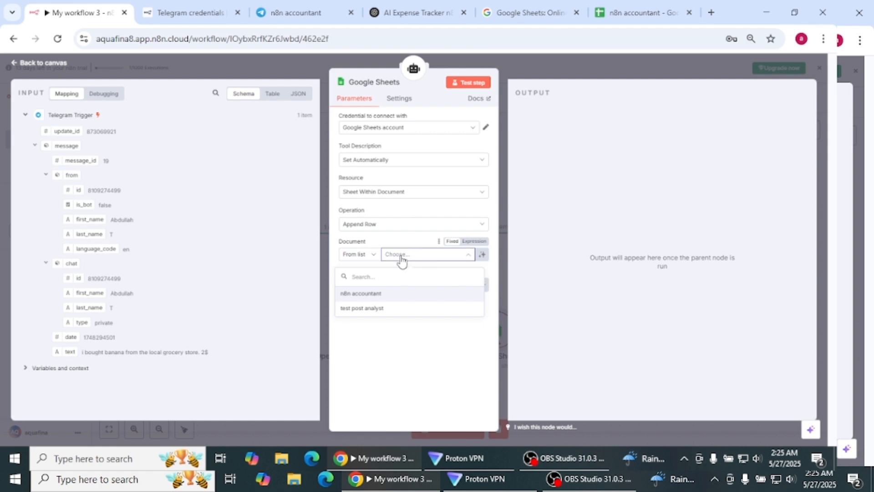
left_click(362, 295)
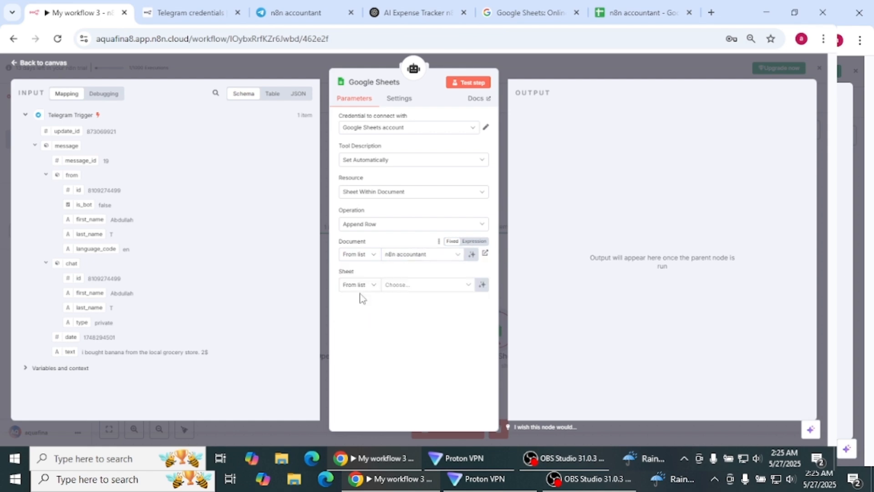
left_click(407, 285)
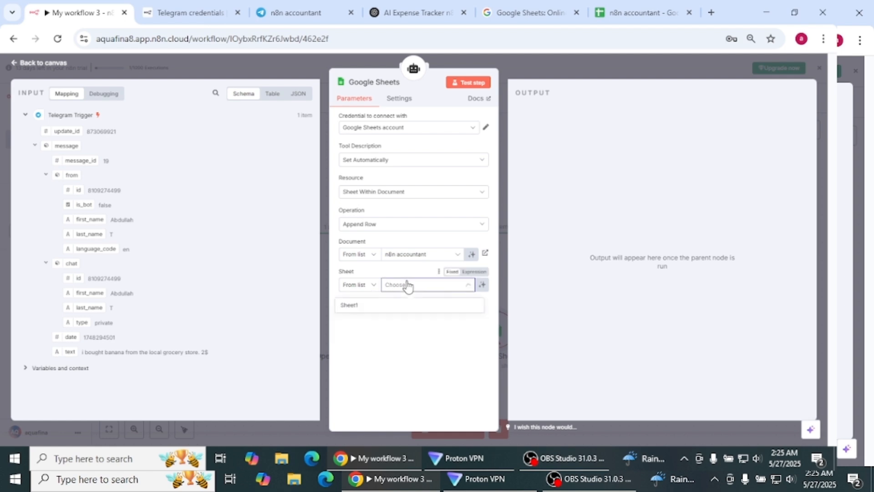
left_click(351, 309)
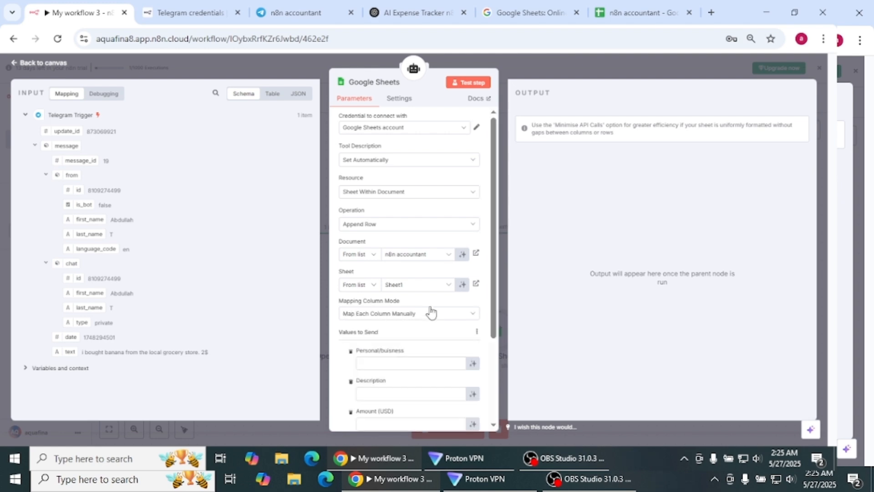
Let the model automatically define the Personal/buisness, Description, Amount (USD) and Type values in the Google Sheets tool, then return to the canvas
scroll(497, 319, "down", 1)
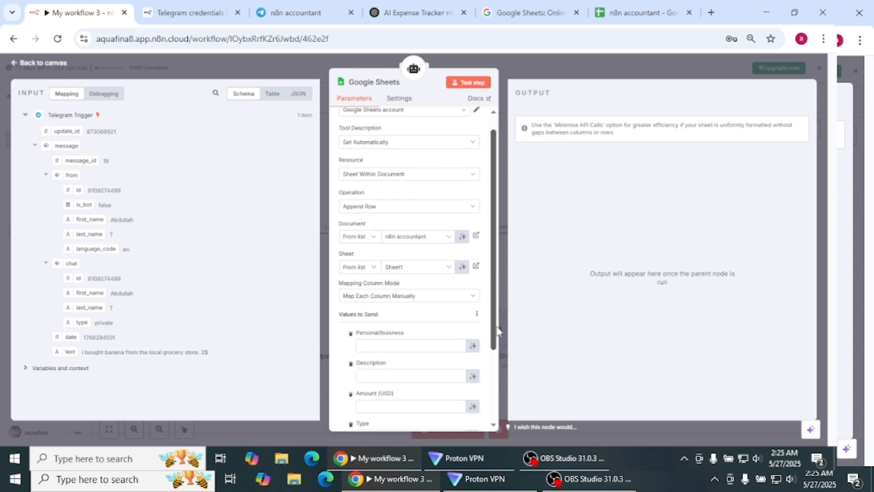
scroll(498, 332, "down", 4)
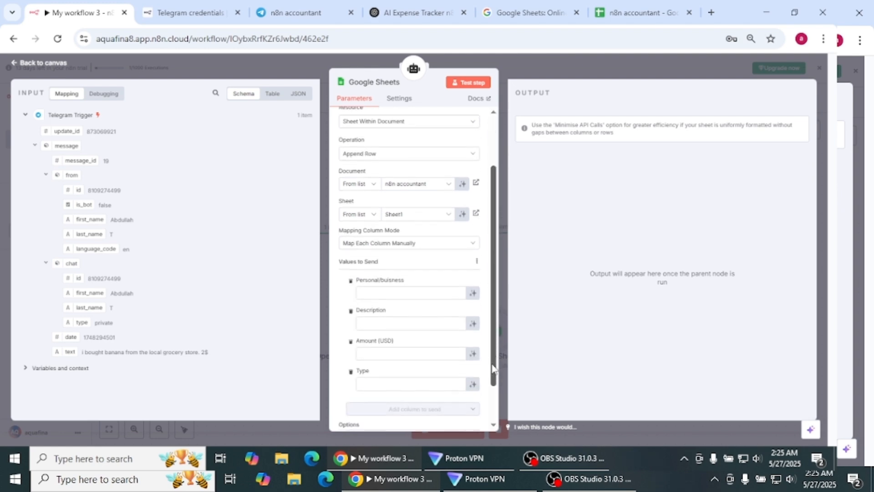
left_click(641, 14)
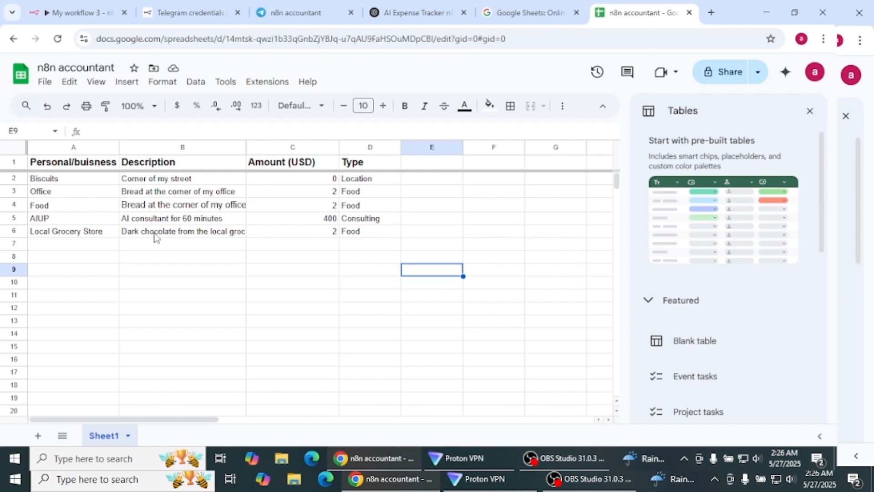
left_click(92, 15)
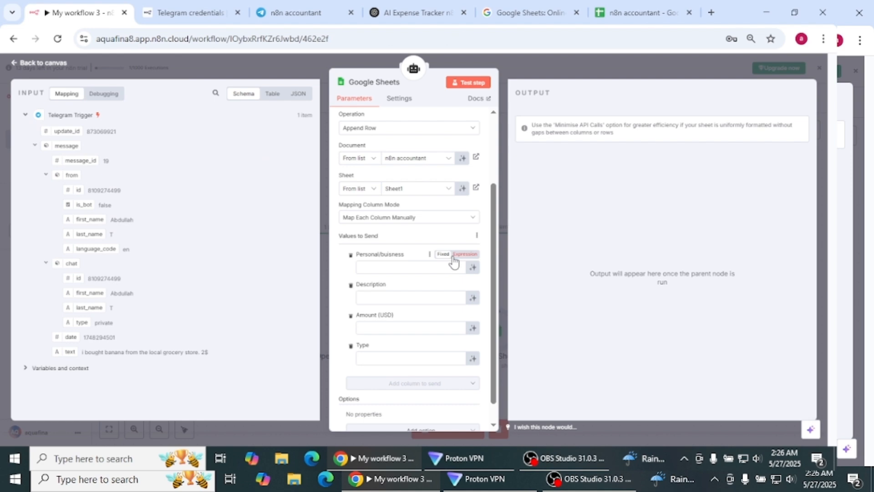
left_click(473, 268)
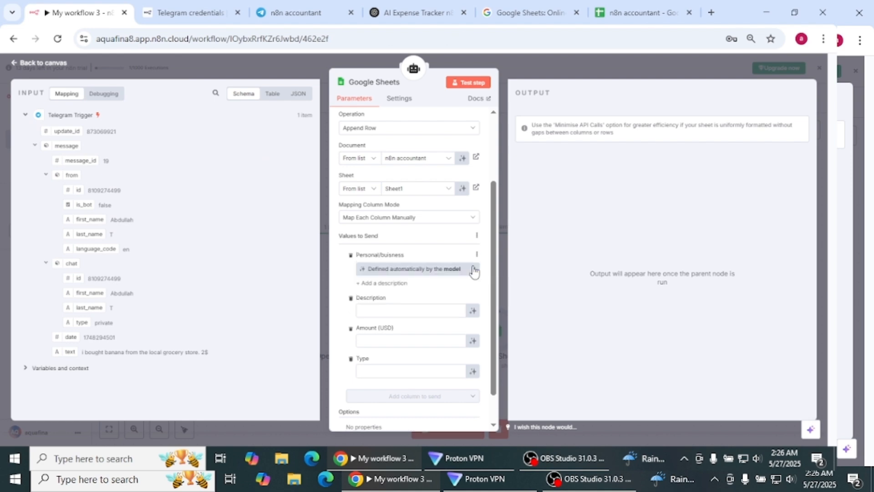
left_click(473, 311)
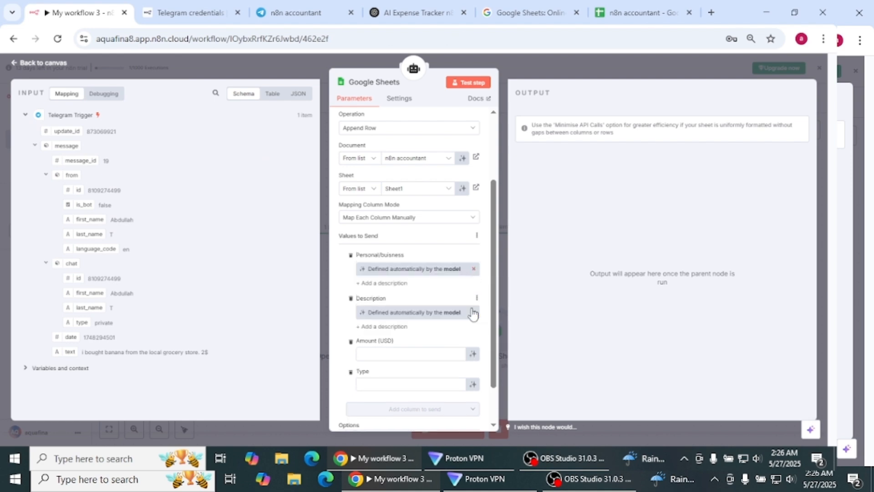
left_click(473, 354)
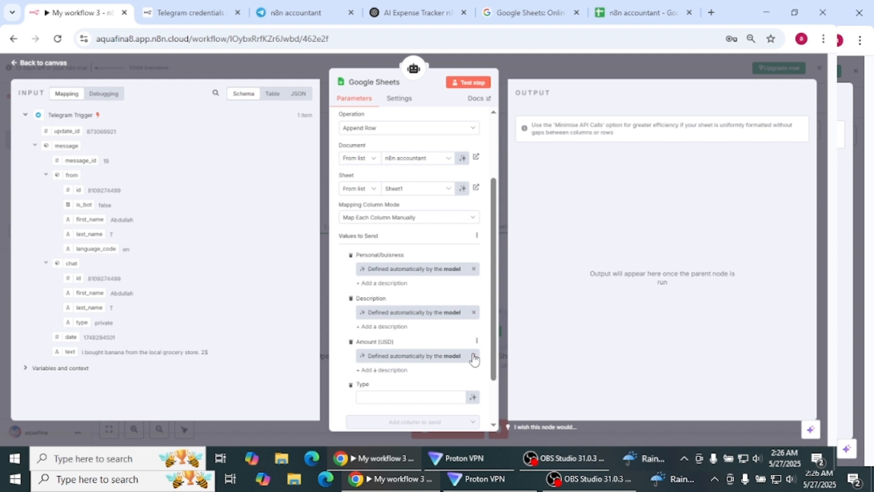
left_click(474, 398)
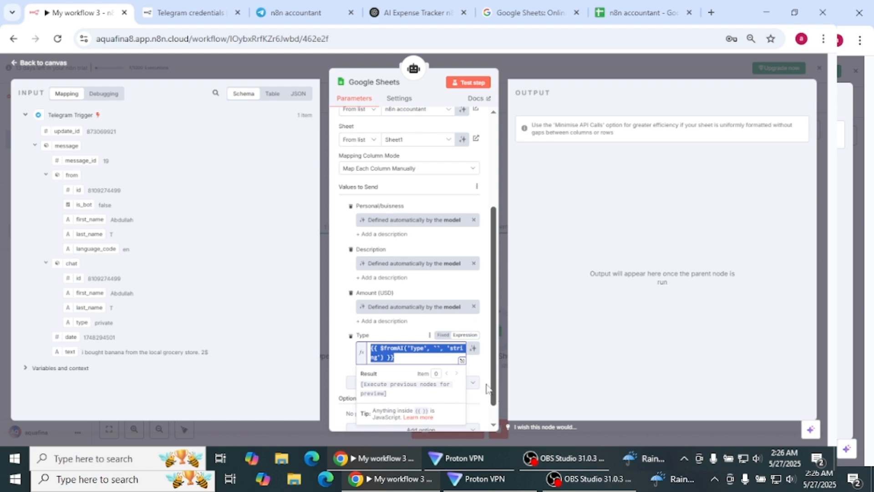
left_click(474, 349)
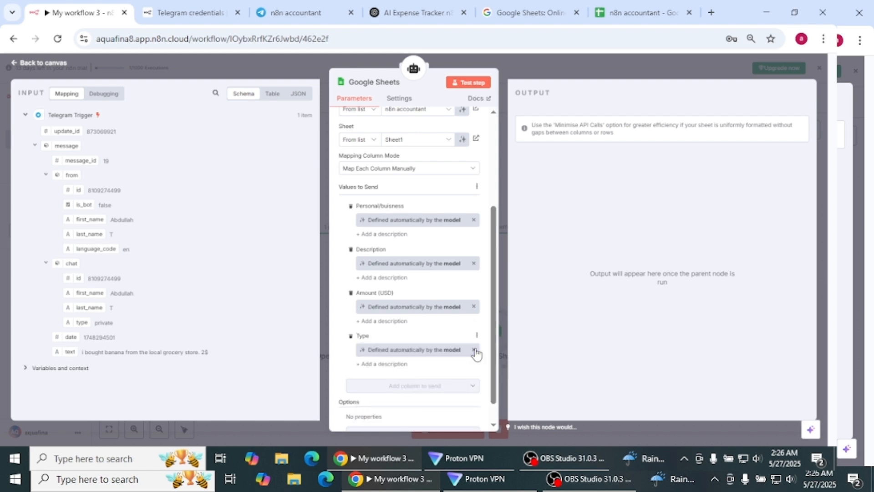
scroll(494, 355, "down", 1)
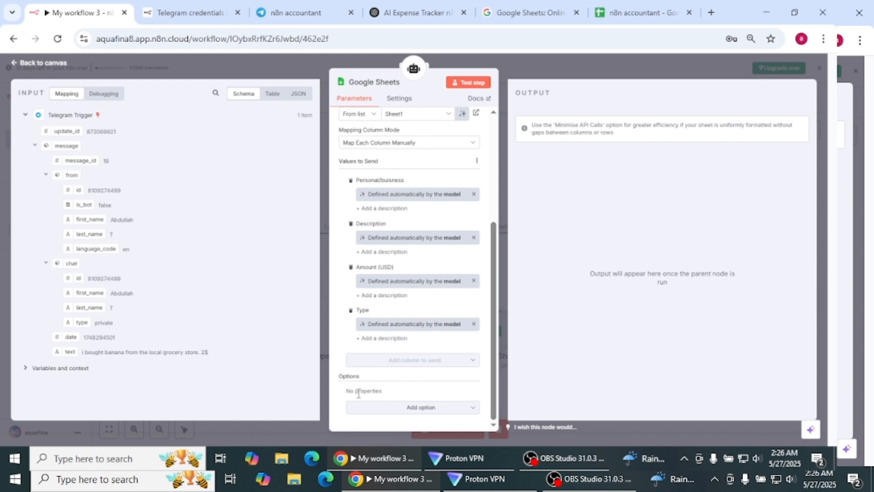
left_click(455, 411)
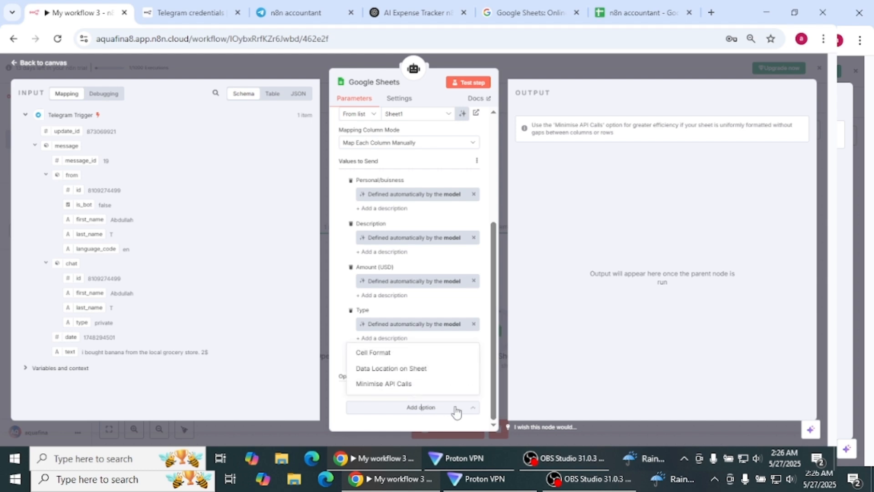
left_click(457, 411)
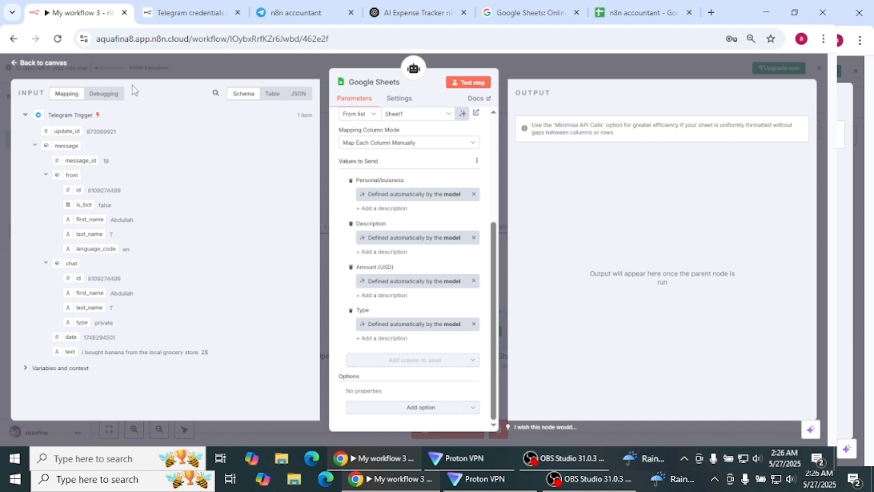
left_click(40, 63)
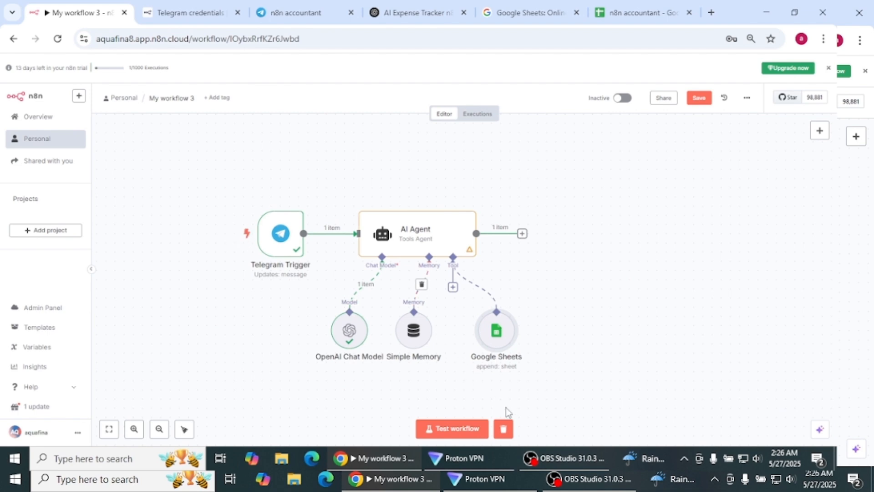
Start a fresh test run of the workflow and send the n8n accountant bot "biscuits bought nearby office worth 5$" in Telegram
left_click(504, 431)
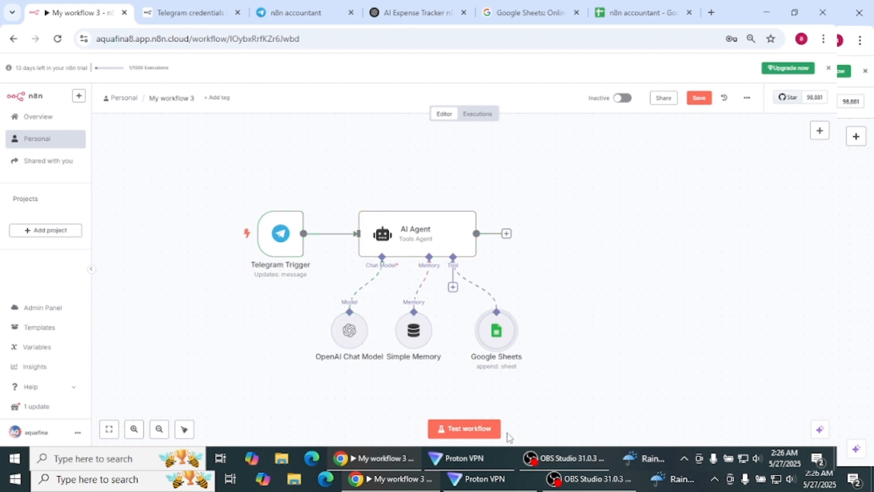
left_click(469, 431)
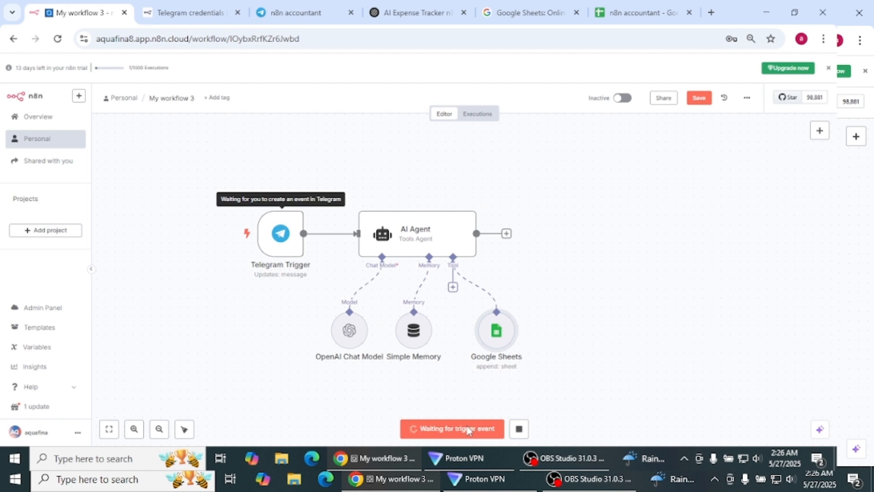
left_click(301, 12)
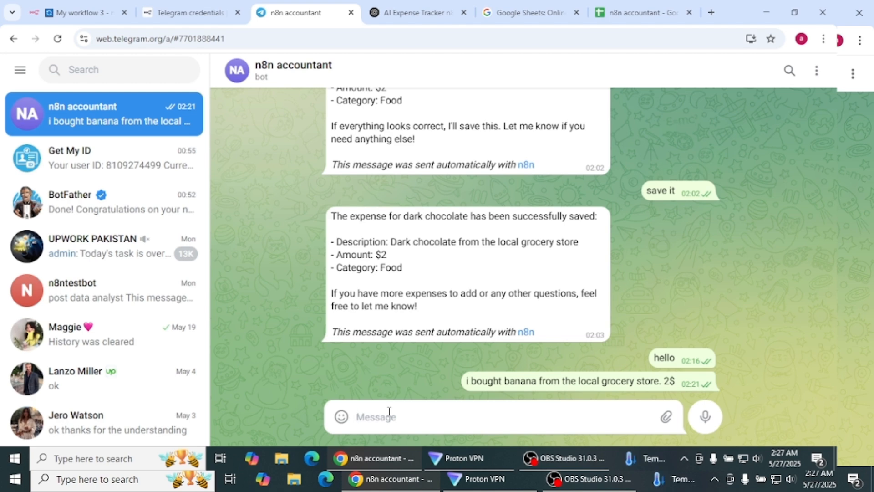
type("biscuits bought ")
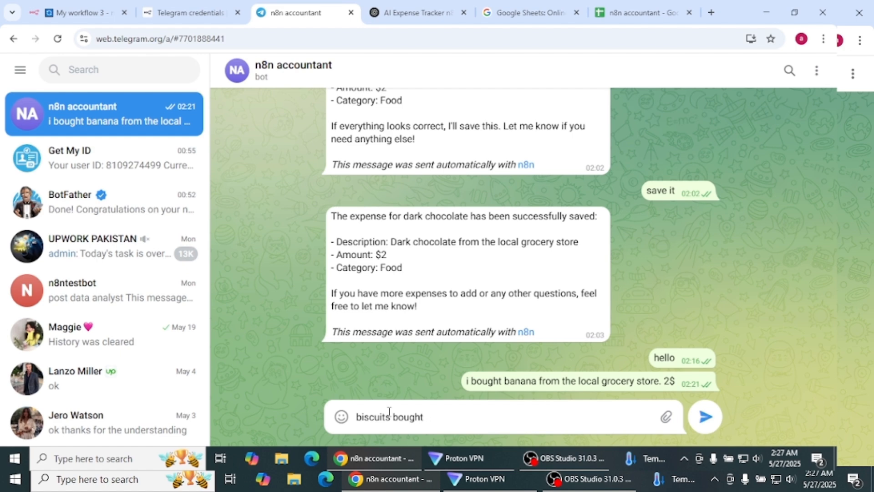
type("nearby office worth")
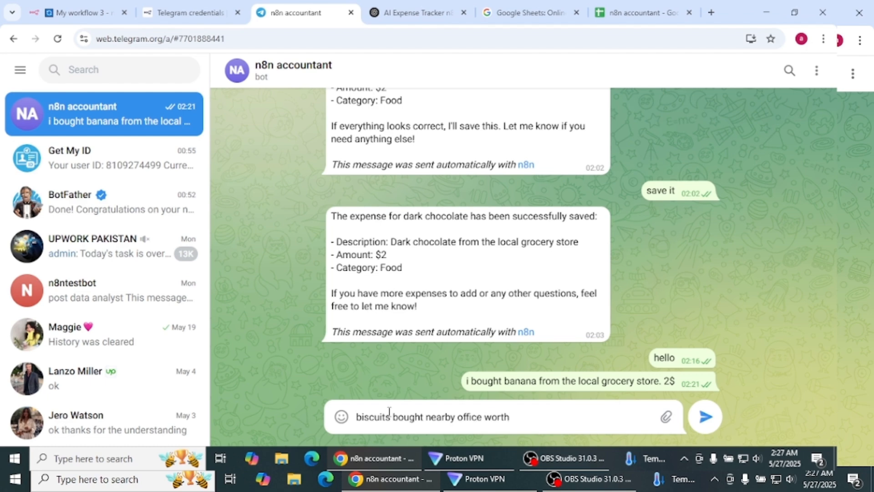
type(" 5$")
key("Return")
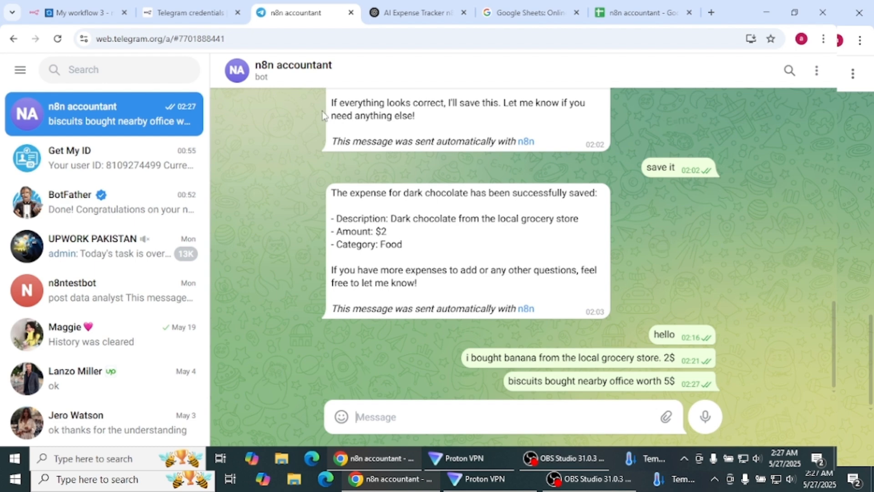
Check the workflow execution, the n8n accountant sheet and the Telegram chat for the outcome of the test message
left_click(95, 14)
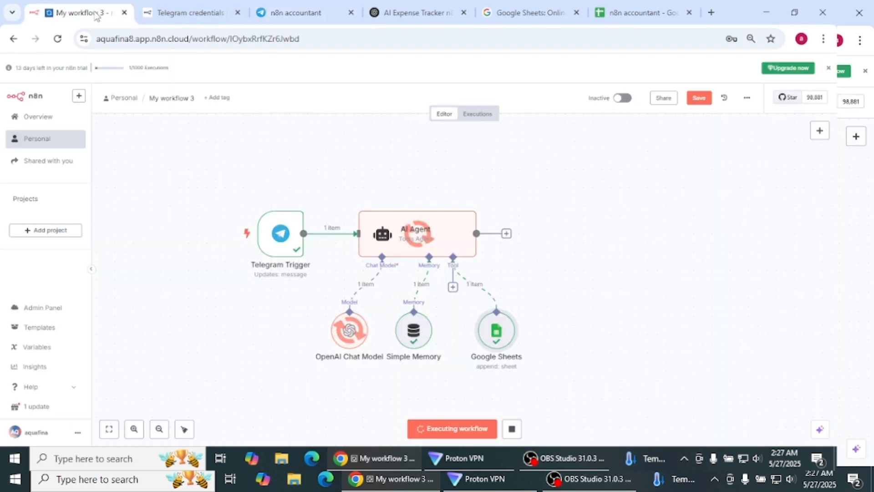
left_click(635, 13)
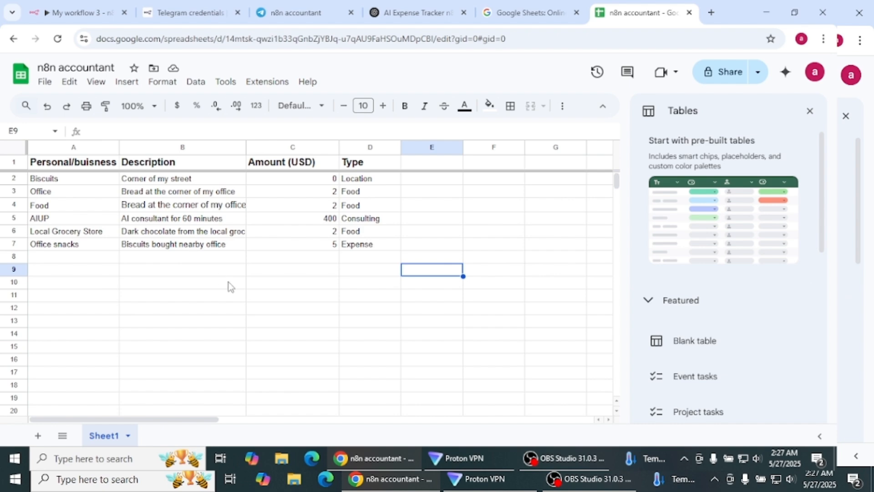
left_click(296, 13)
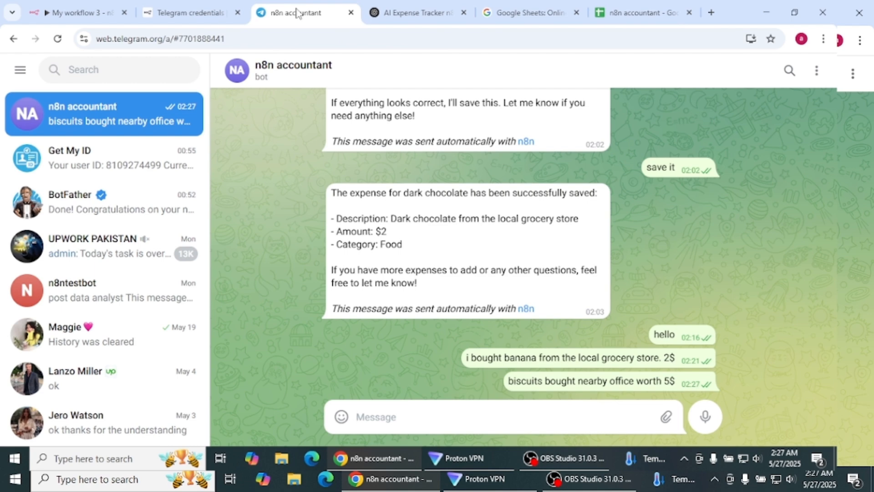
Back in n8n, add a Telegram node with the Send a text message action after the AI Agent
left_click(99, 15)
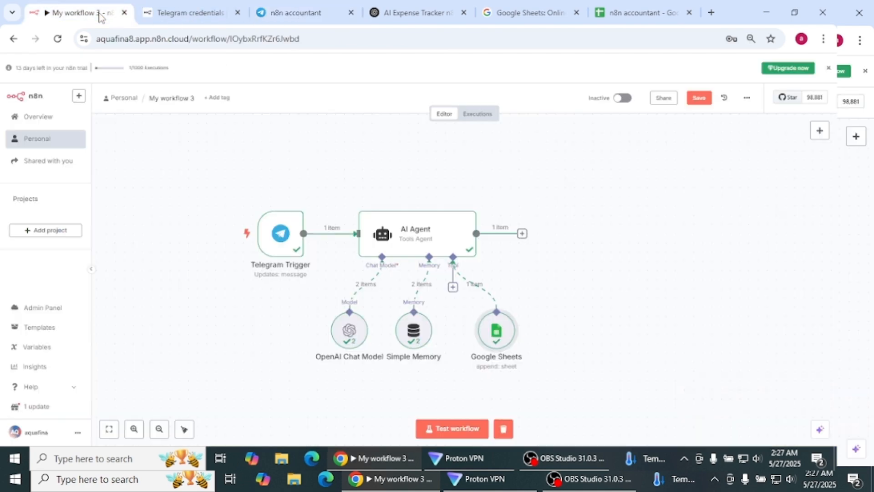
left_click(523, 235)
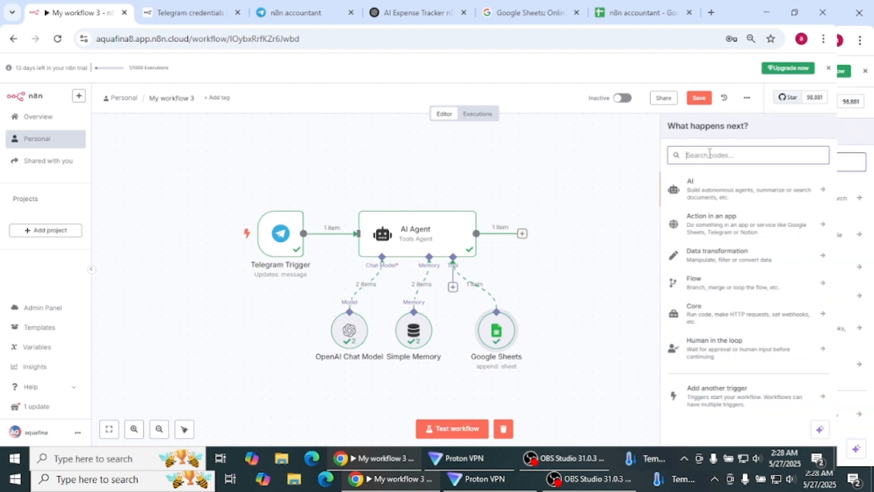
type("te")
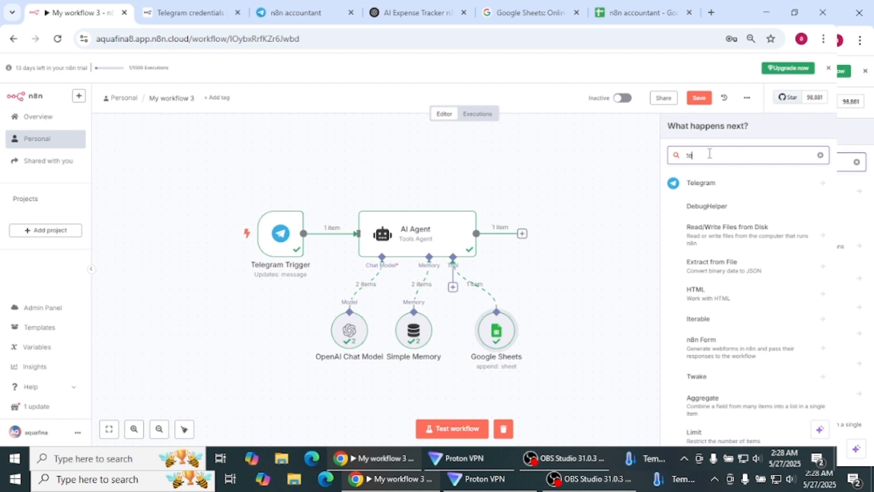
type("le")
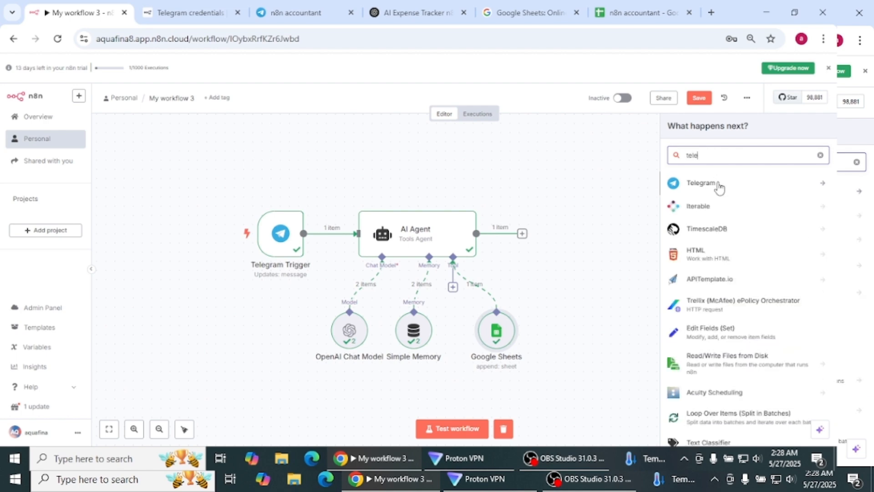
left_click(719, 186)
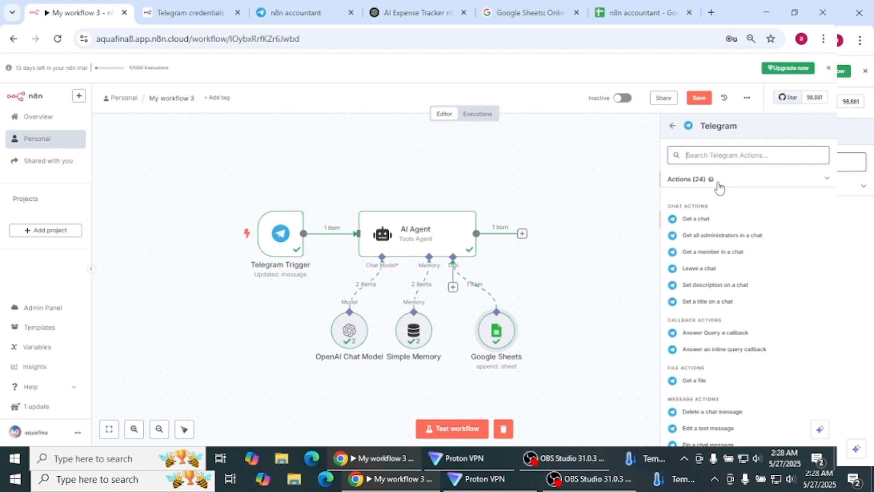
scroll(720, 187, "down", 3)
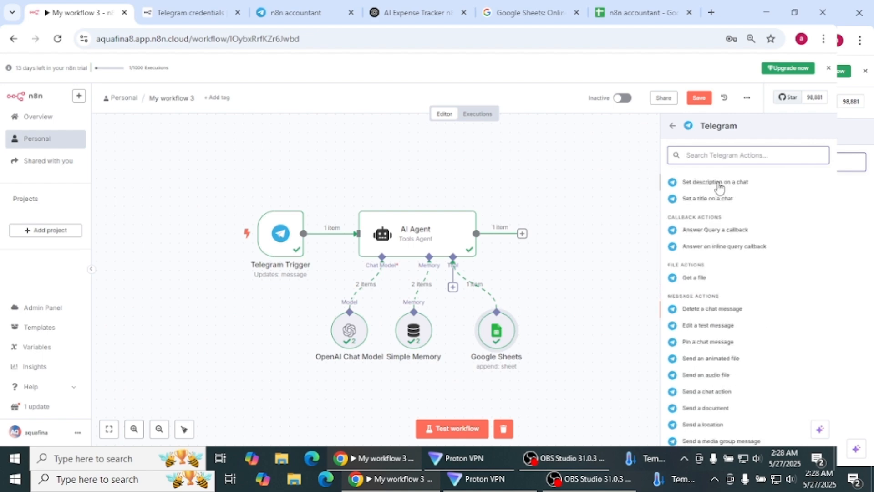
scroll(718, 187, "down", 2)
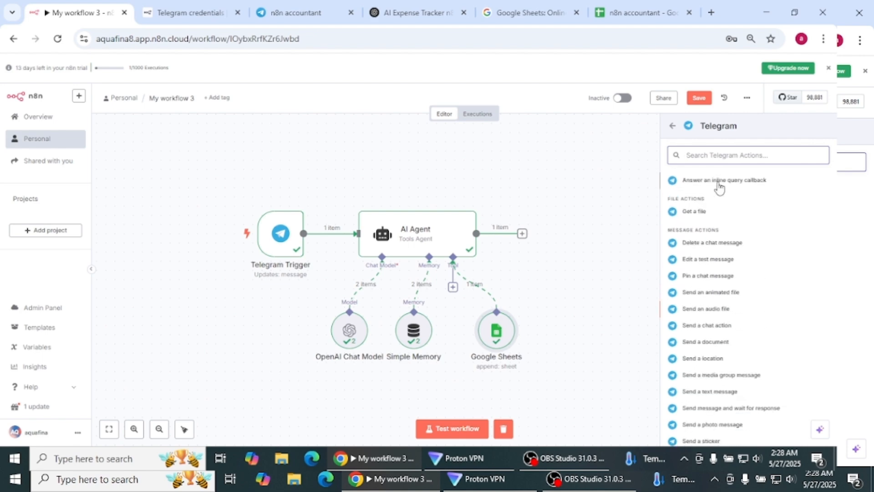
left_click(719, 393)
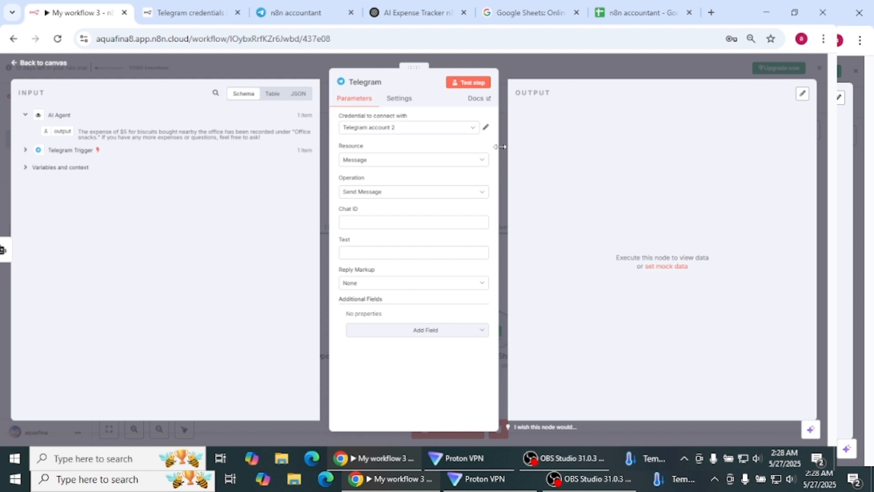
Use the Telegram account 2 credential and map the Telegram node's Chat ID to {{ $('Telegram Trigger').item.json.message.chat.id }}
left_click(472, 136)
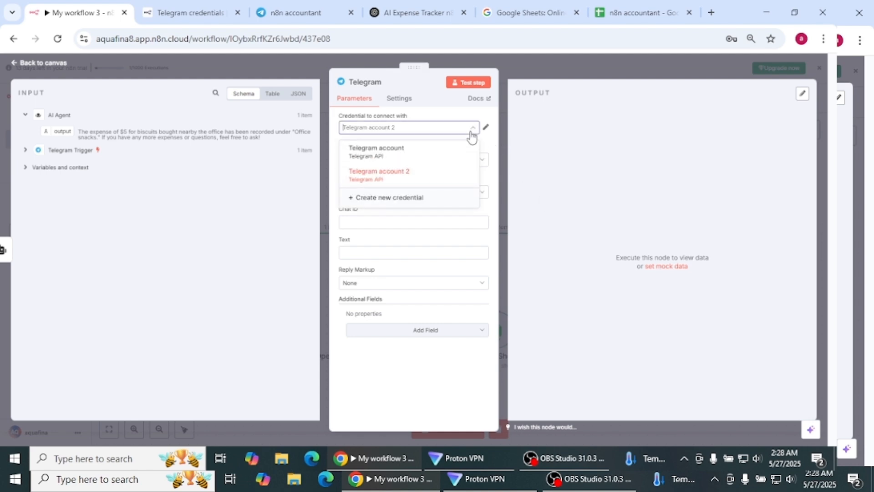
left_click(436, 179)
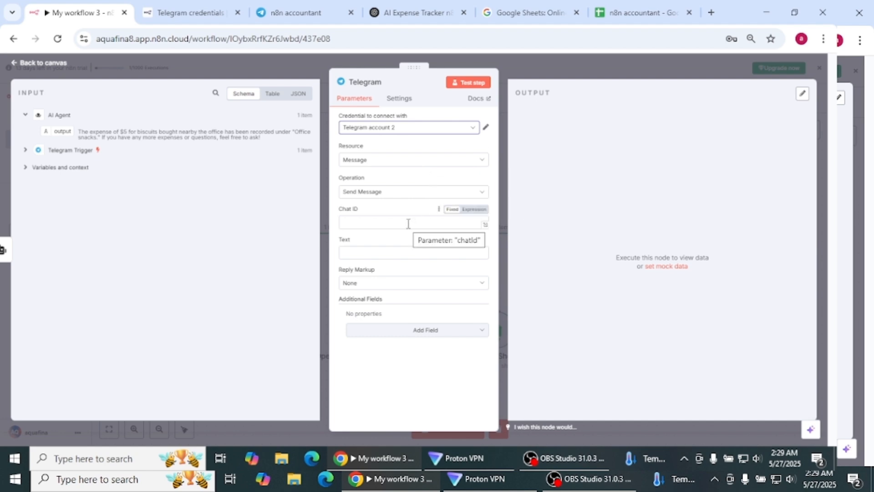
left_click(25, 152)
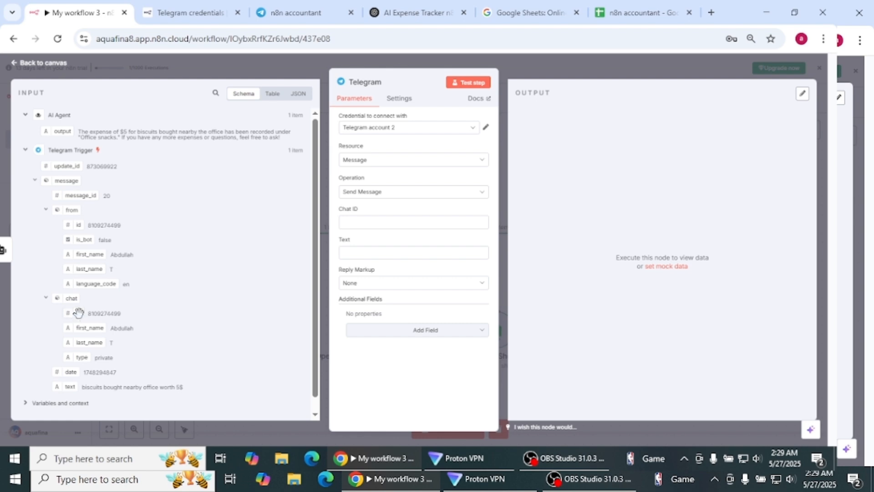
left_click_drag(79, 313, 359, 222)
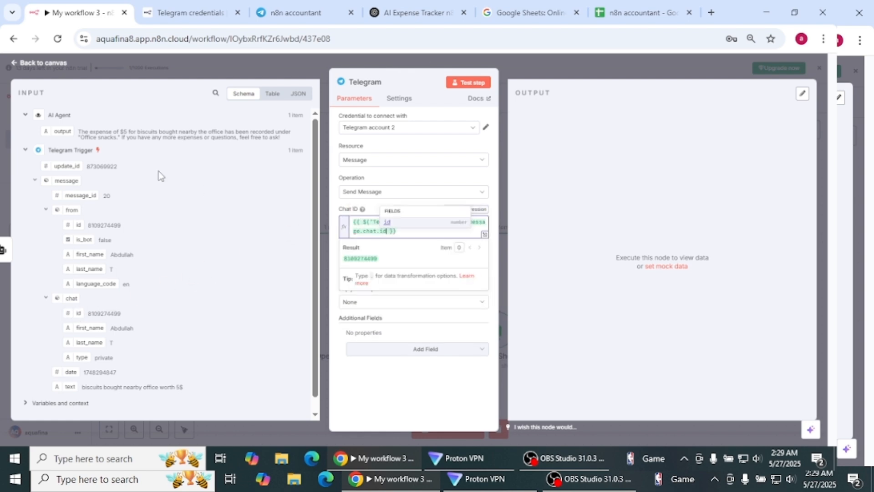
left_click(372, 360)
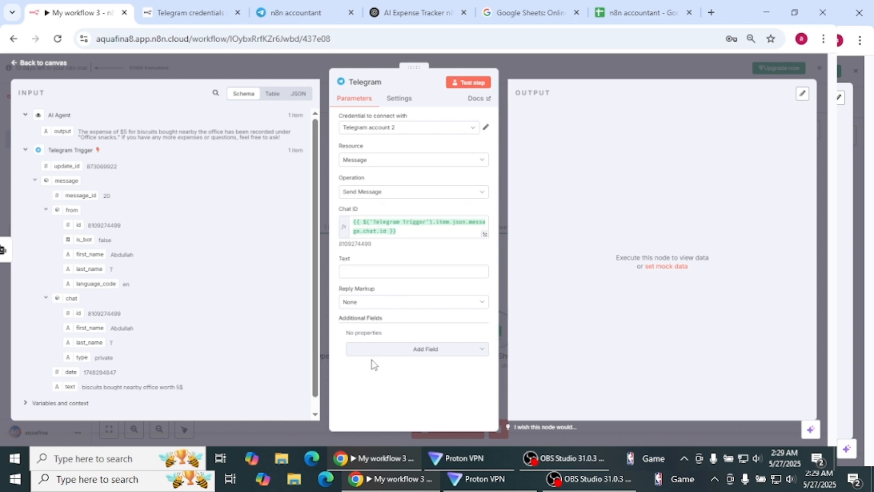
Map the Telegram node's Text to the AI Agent output as {{ $json.output }}, then return to the canvas and save the workflow
left_click(376, 273)
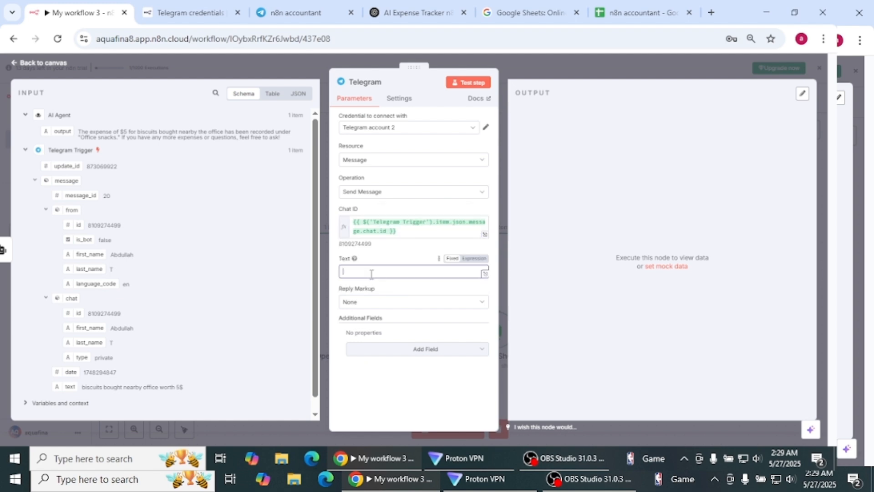
left_click_drag(64, 131, 365, 281)
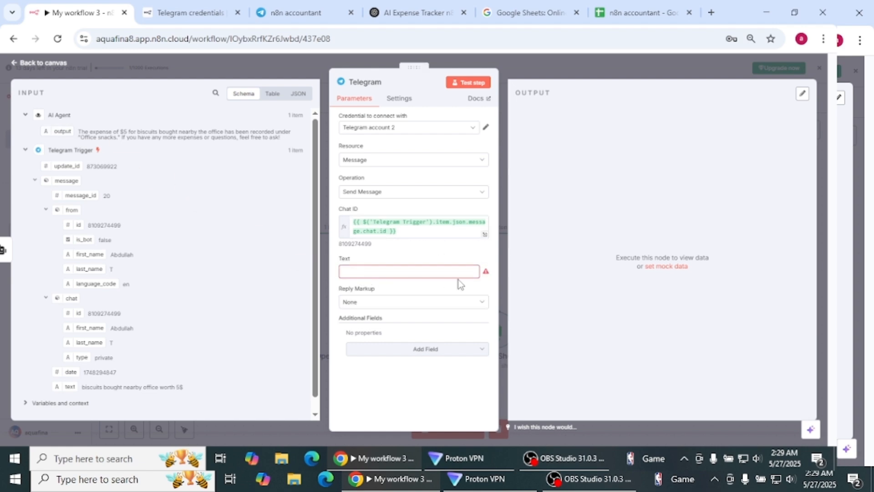
mouse_move(485, 275)
left_click_drag(65, 132, 357, 273)
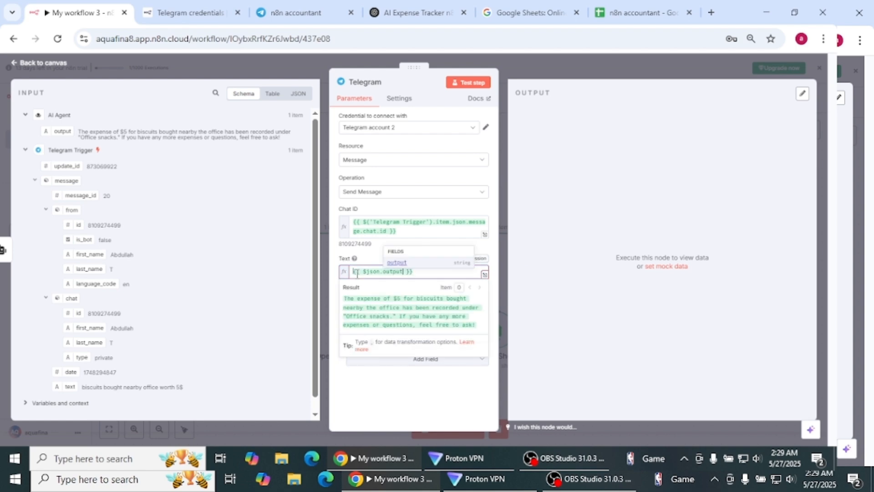
left_click(393, 385)
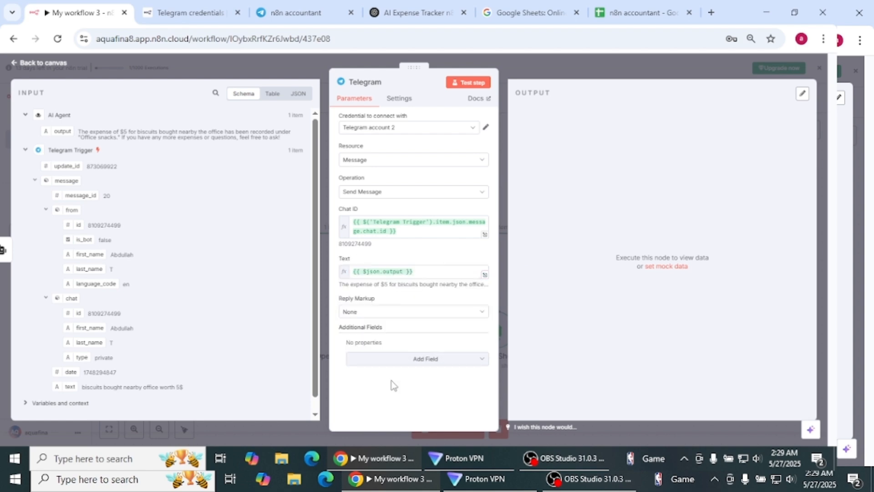
left_click(27, 64)
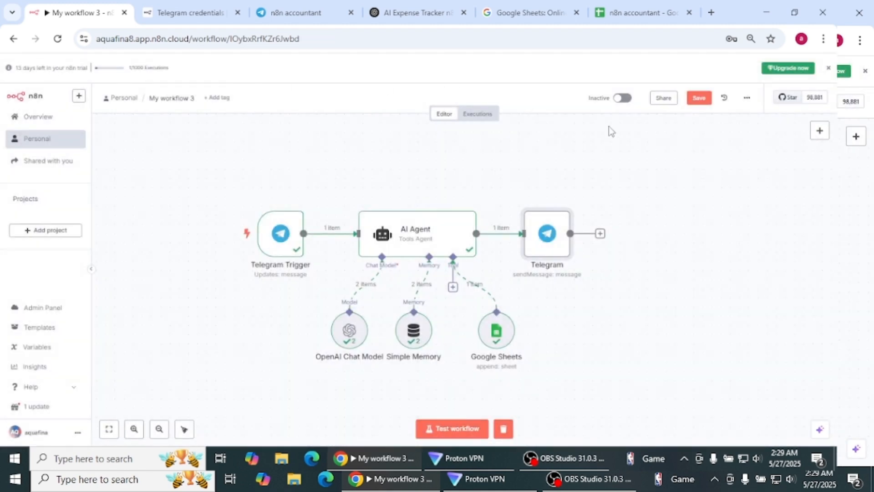
left_click(700, 98)
In Telegram, send the n8n accountant bot the message "chocolate from a local grocery store, worth 3$"
left_click(314, 18)
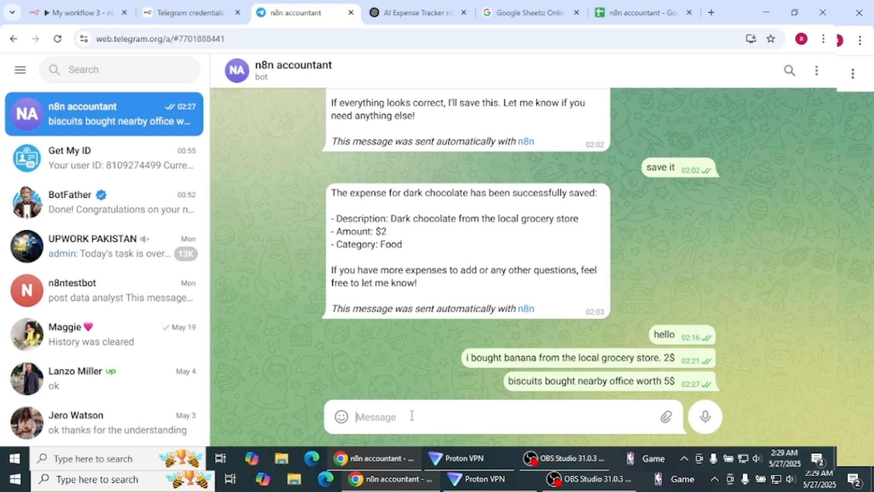
type("choc")
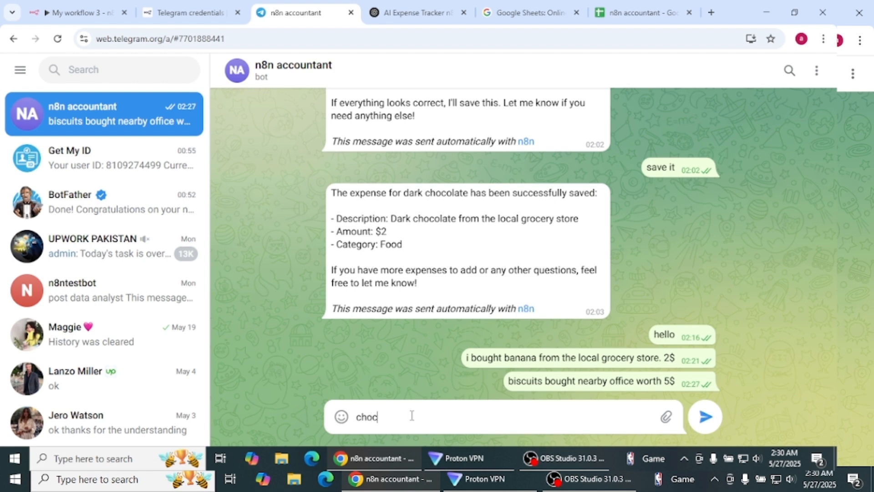
type("olate from a local gro")
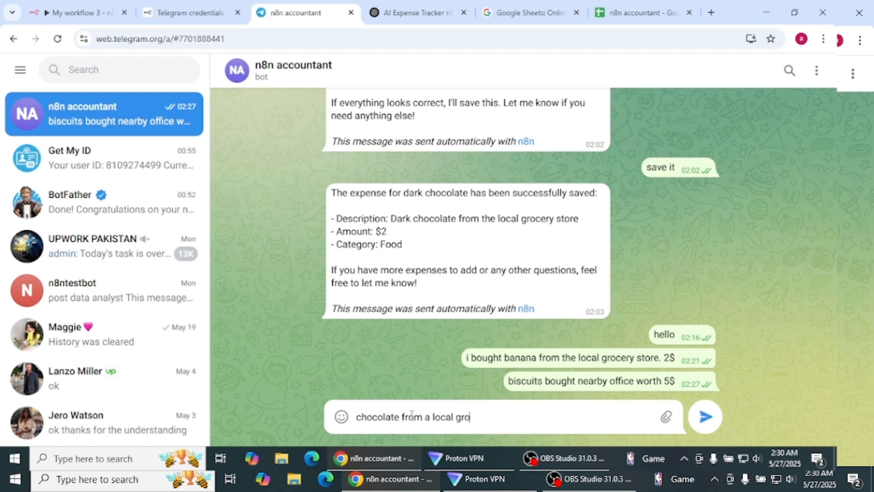
type("cery st")
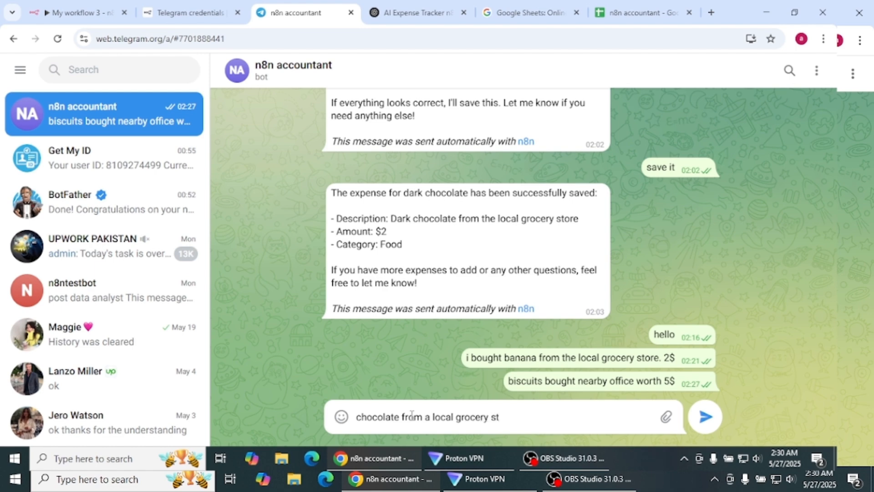
type("ore, ")
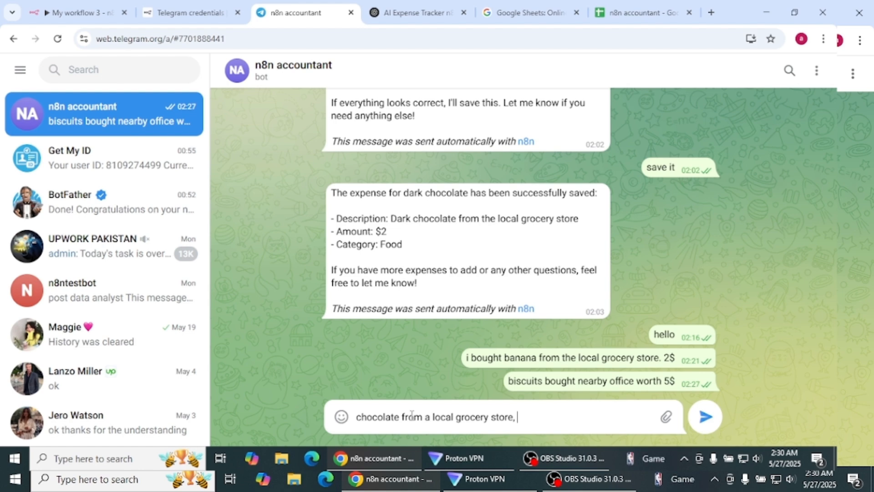
type("worth 3")
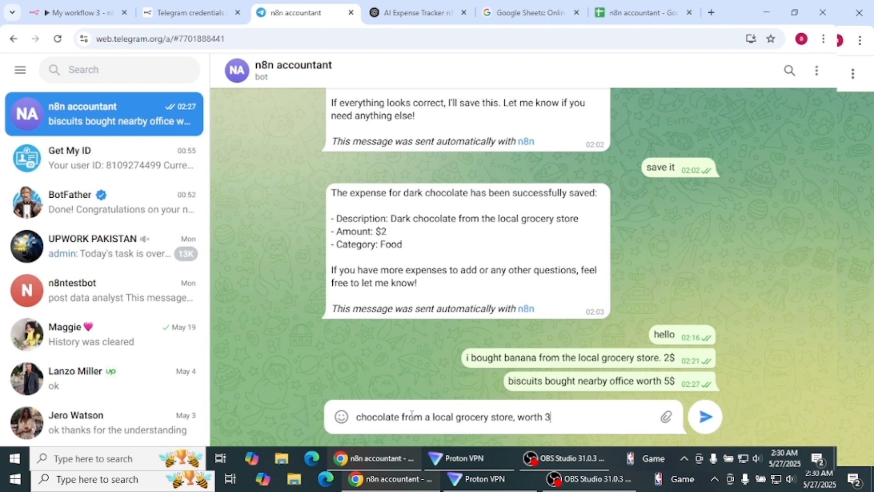
type("$")
key("Return")
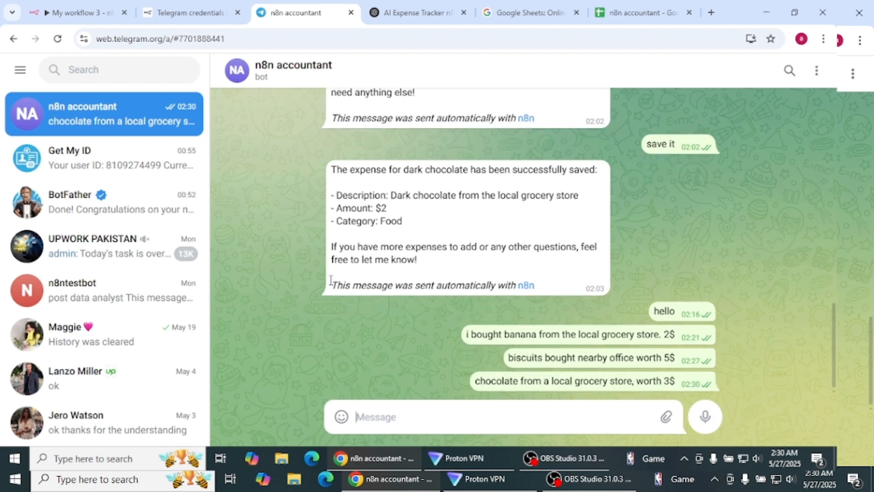
Back in n8n, clear the previous execution data and start a new test run of the workflow
left_click(85, 14)
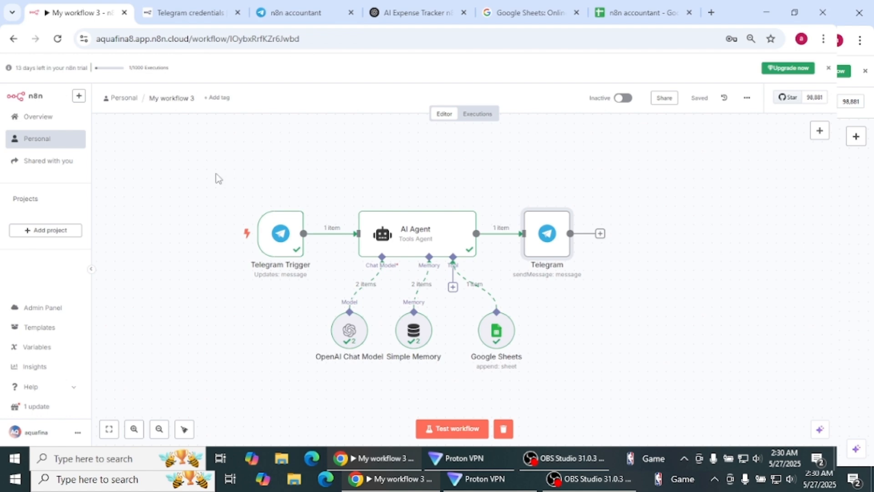
left_click(498, 427)
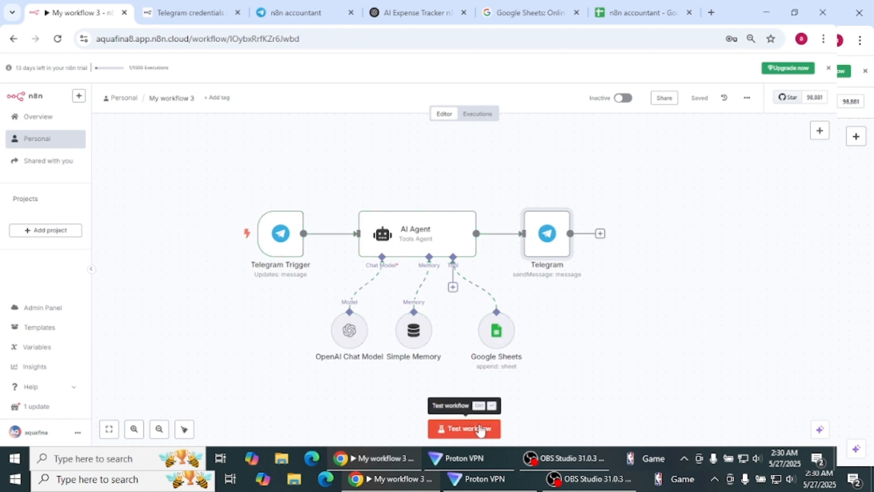
left_click(480, 429)
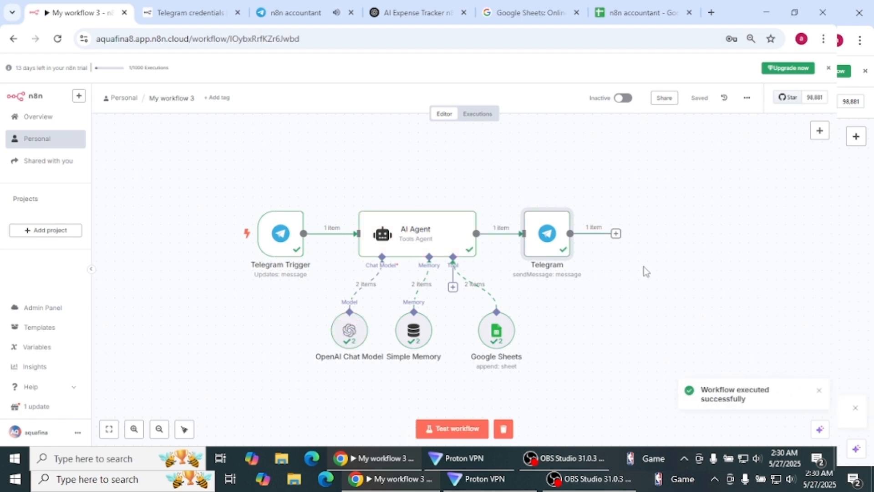
Check the bot's reply in the Telegram chat and the newly logged expenses in the n8n accountant sheet
left_click(304, 13)
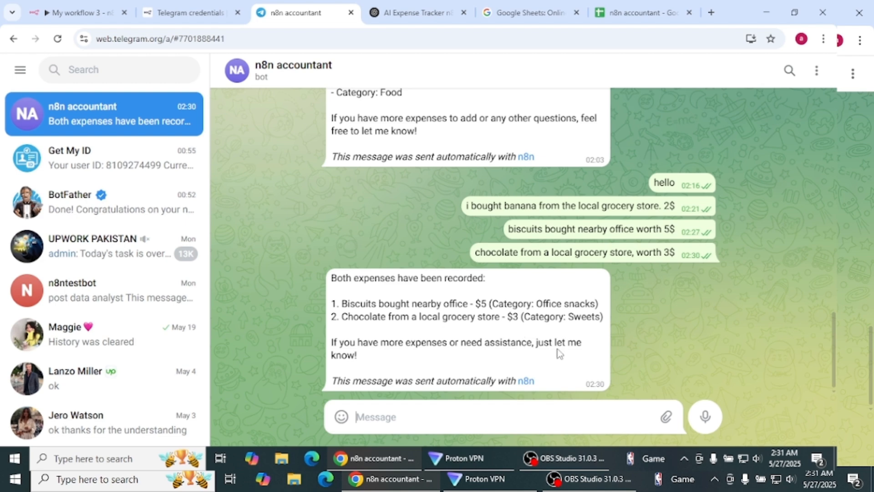
left_click(635, 18)
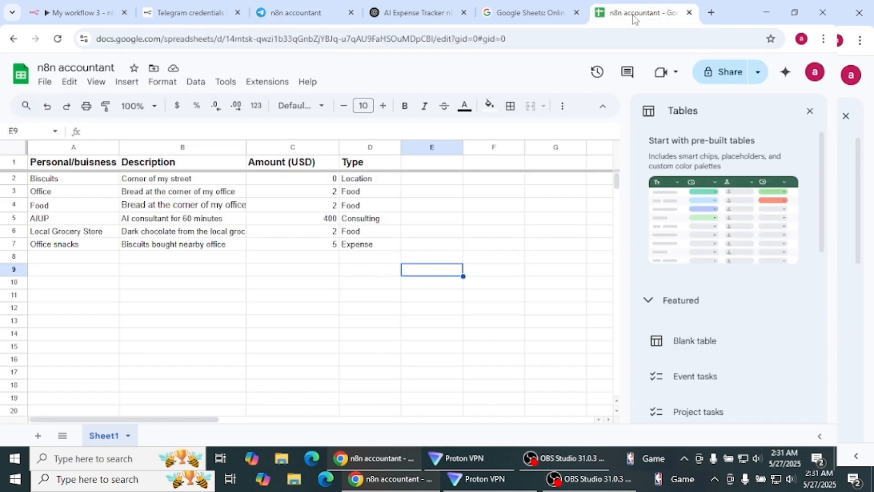
left_click(260, 311)
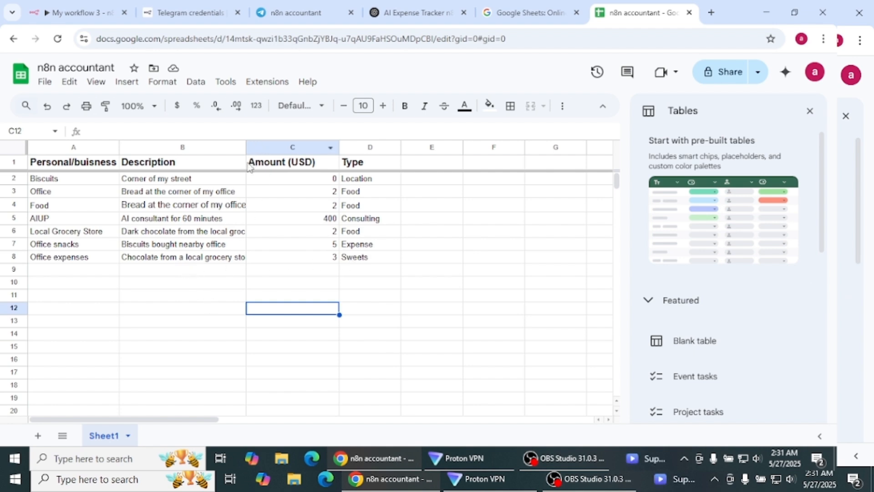
Auto-fit the Description column of the n8n accountant sheet to its contents
double_click(246, 147)
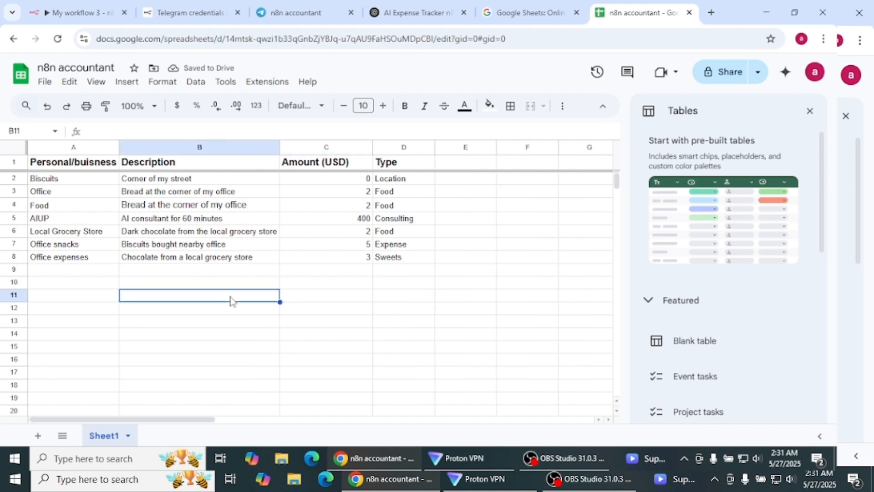
left_click(314, 295)
left_click(397, 300)
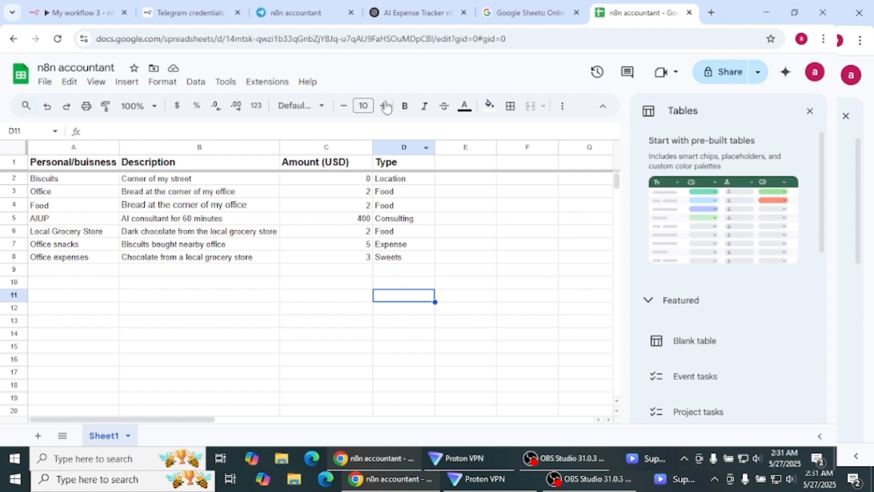
Review the bot's reply in Telegram again and return to the workflow canvas in n8n
left_click(317, 15)
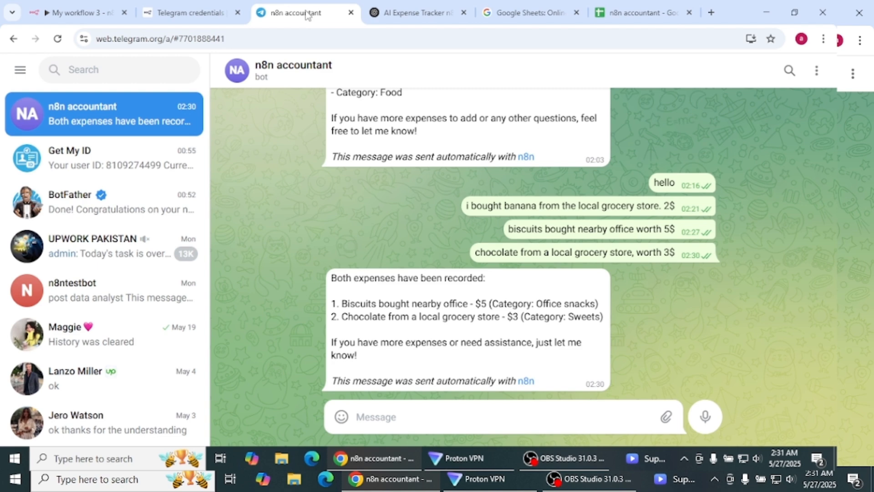
left_click(93, 12)
mouse_move(209, 246)
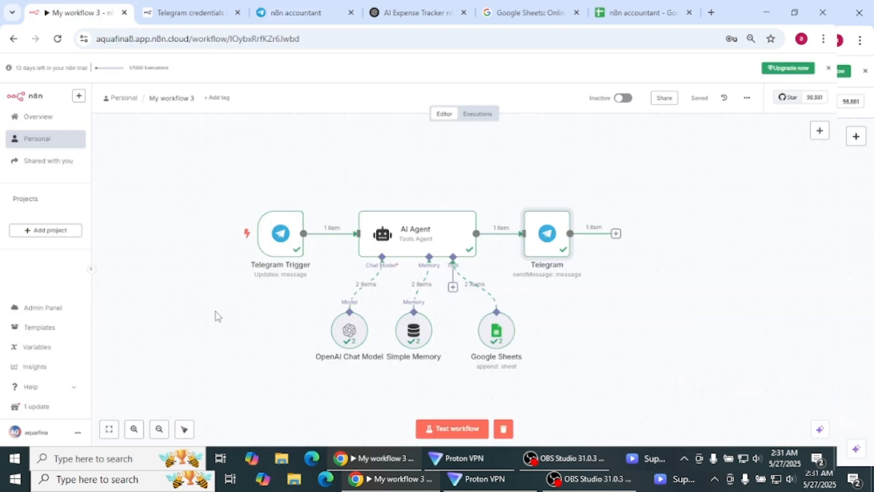